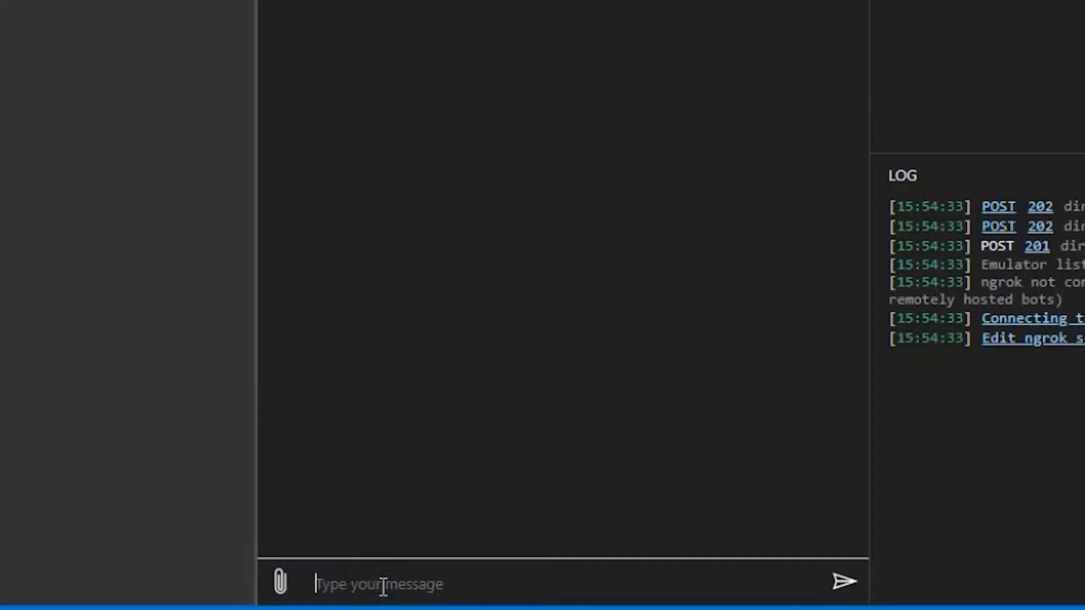
- Send the message "hi" to the Cappy bot in the live chat
key("Return")
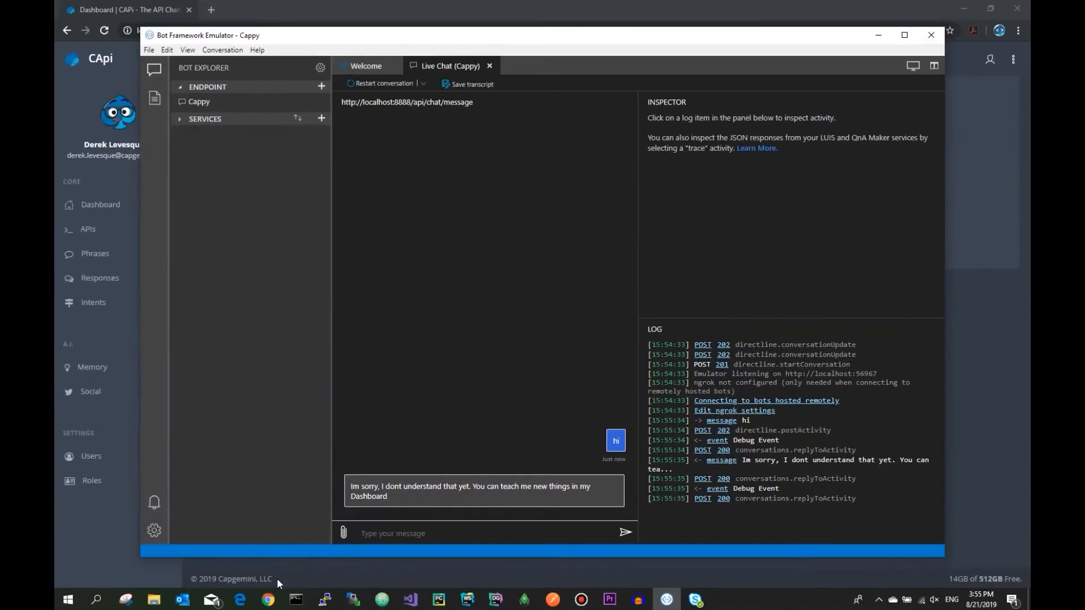
- Switch to the CApi dashboard in Chrome and start a new intent named greeting
left_click(268, 604)
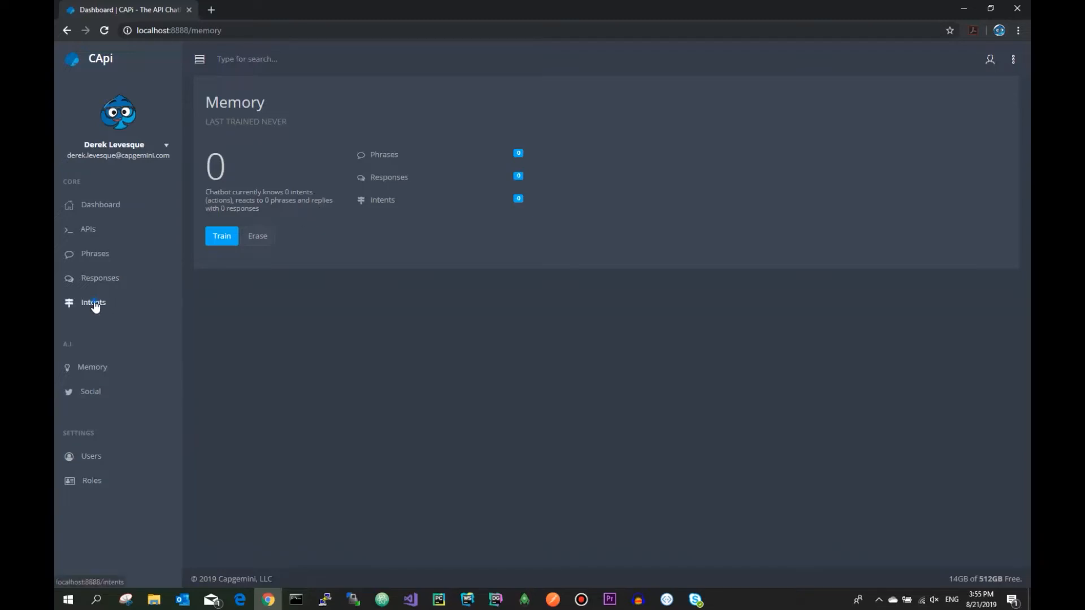
left_click(112, 315)
left_click(257, 105)
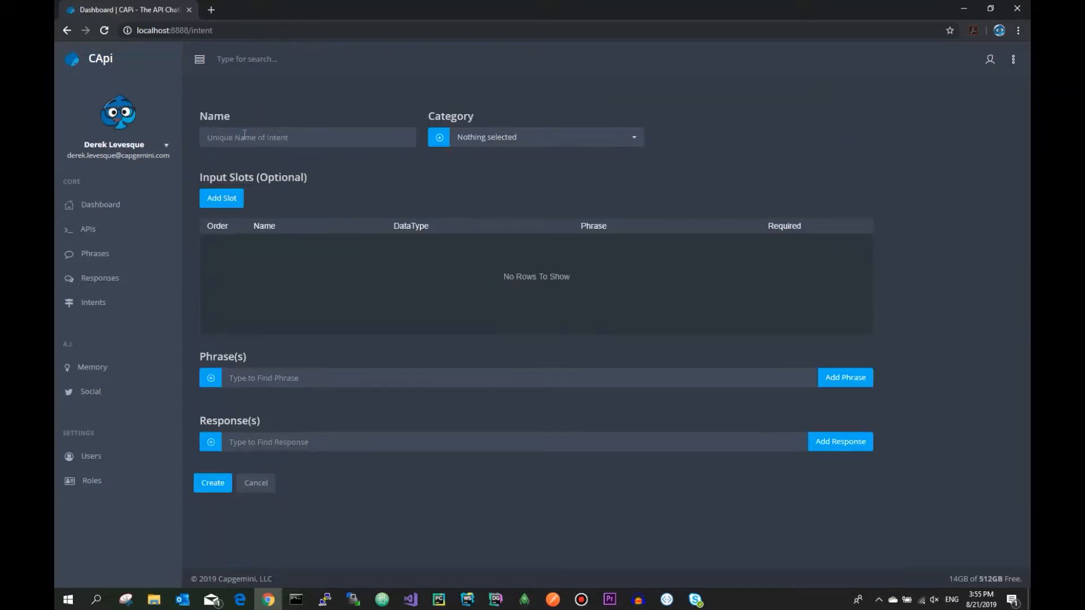
type("greeting")
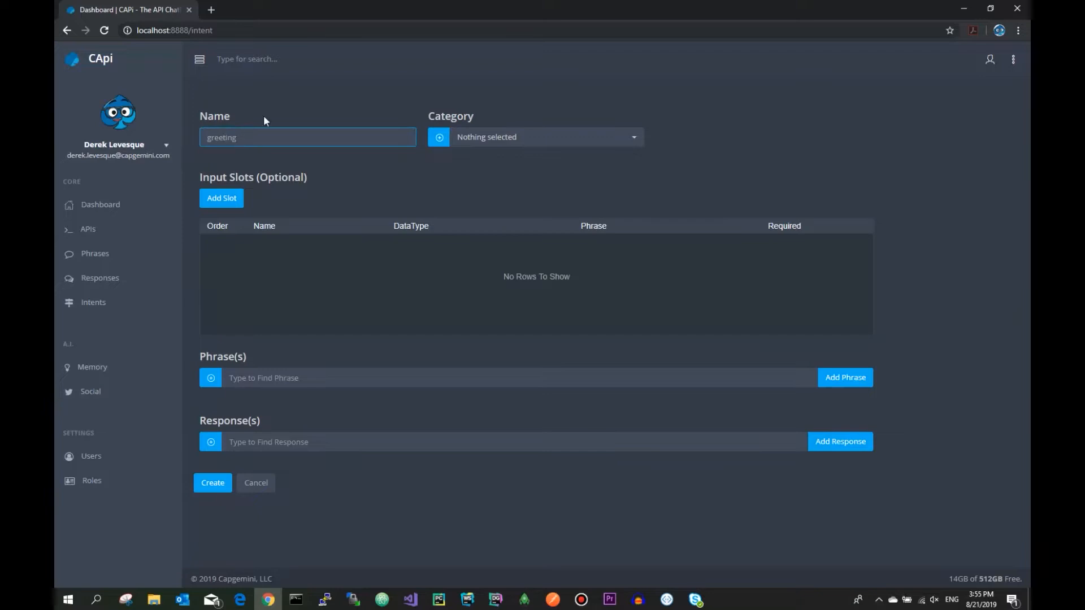
- Create a new category called greetings and assign it to the intent
left_click(445, 145)
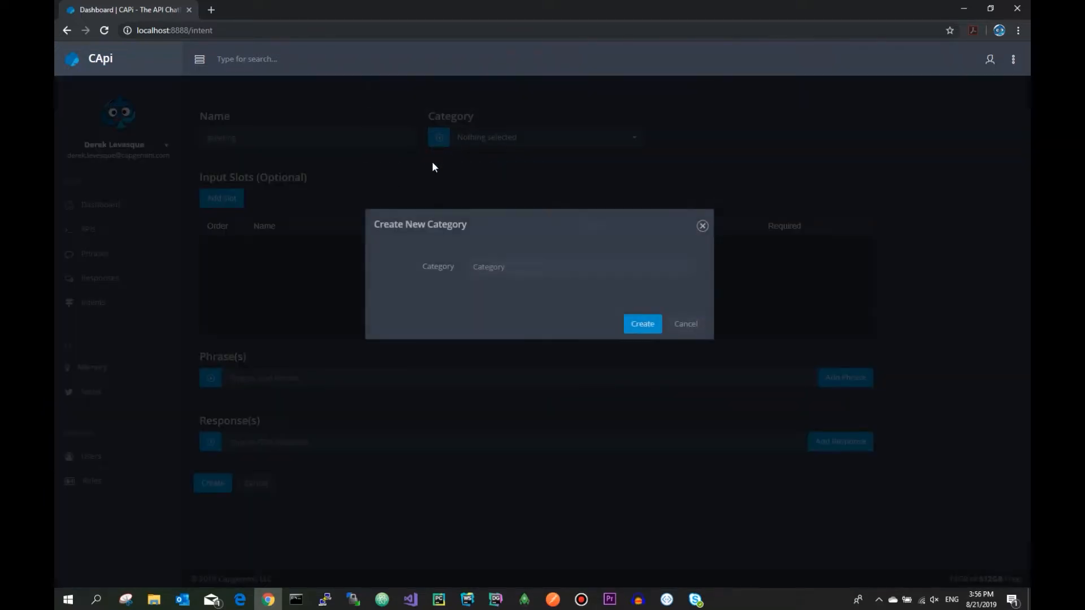
left_click(517, 301)
type("greetings")
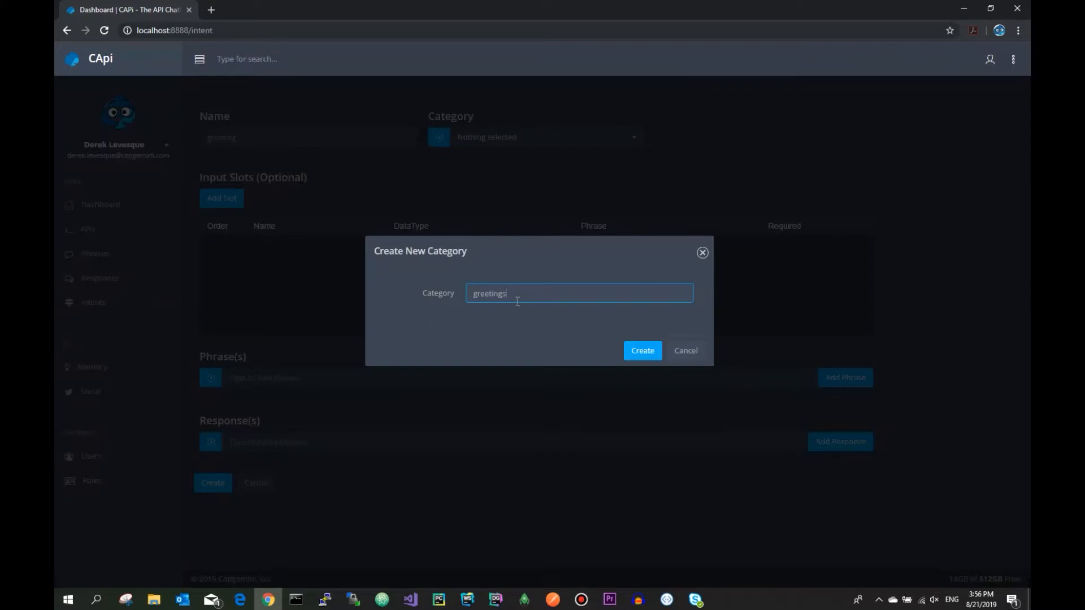
left_click(644, 353)
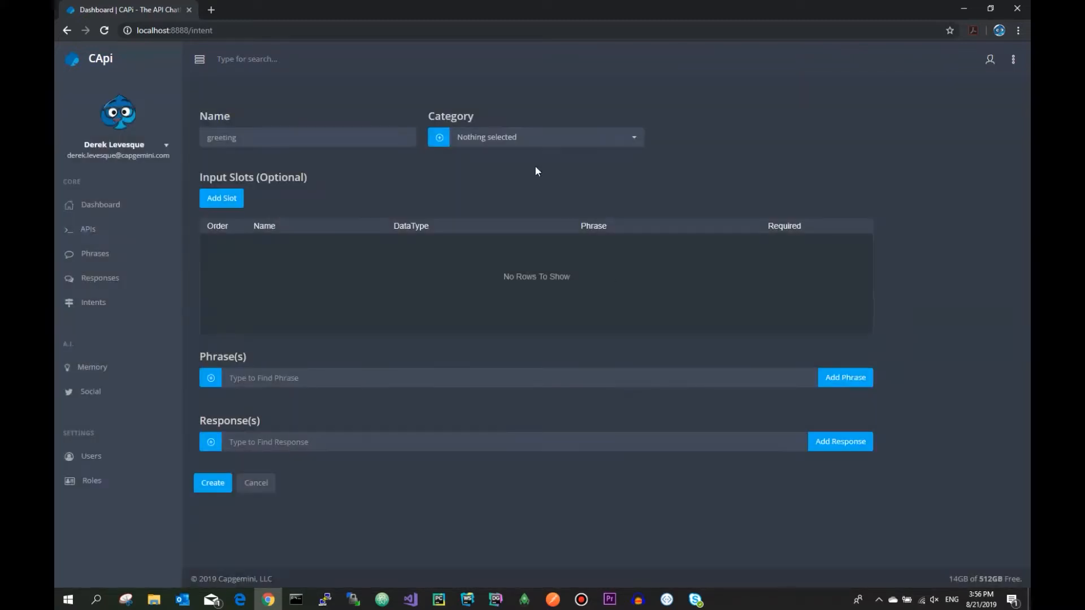
left_click(525, 141)
left_click(505, 207)
- Add the existing phrases "hello" and "hi" to the greeting intent
left_click(301, 378)
type("h")
left_click(289, 403)
left_click(828, 378)
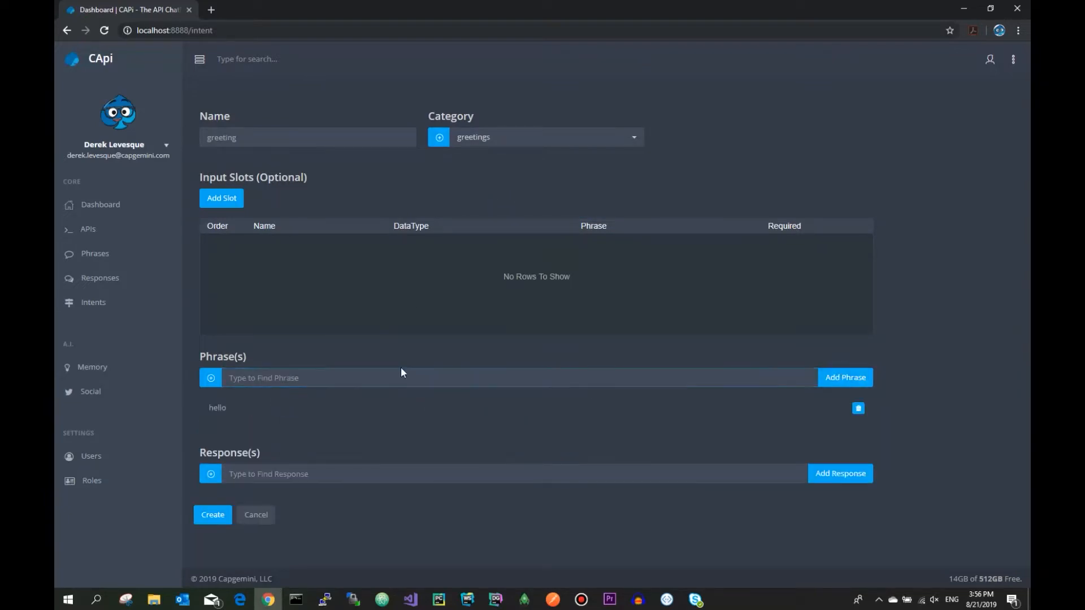
left_click(398, 377)
left_click(301, 404)
left_click(837, 378)
- Add the existing responses "hello" and "hi" to the greeting intent
left_click(342, 498)
type("h")
left_click(282, 527)
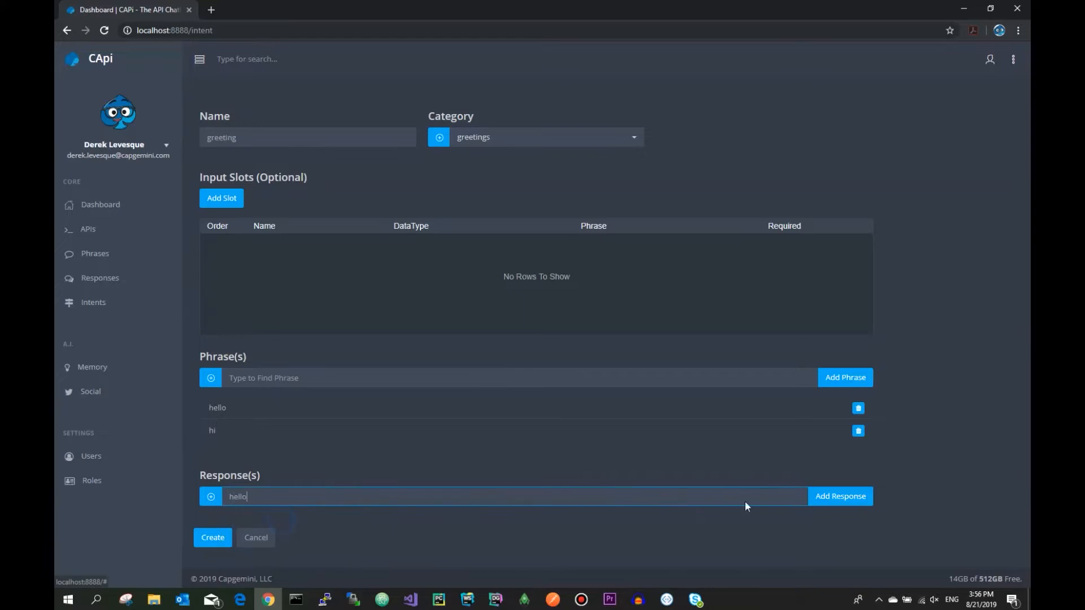
left_click(841, 496)
left_click(327, 497)
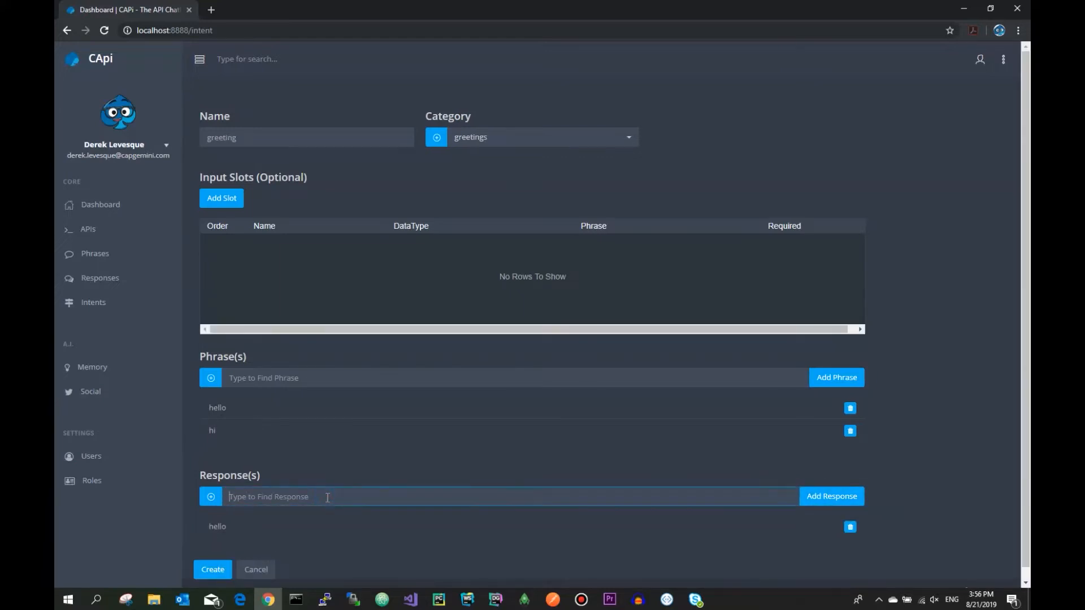
type("i")
left_click(263, 564)
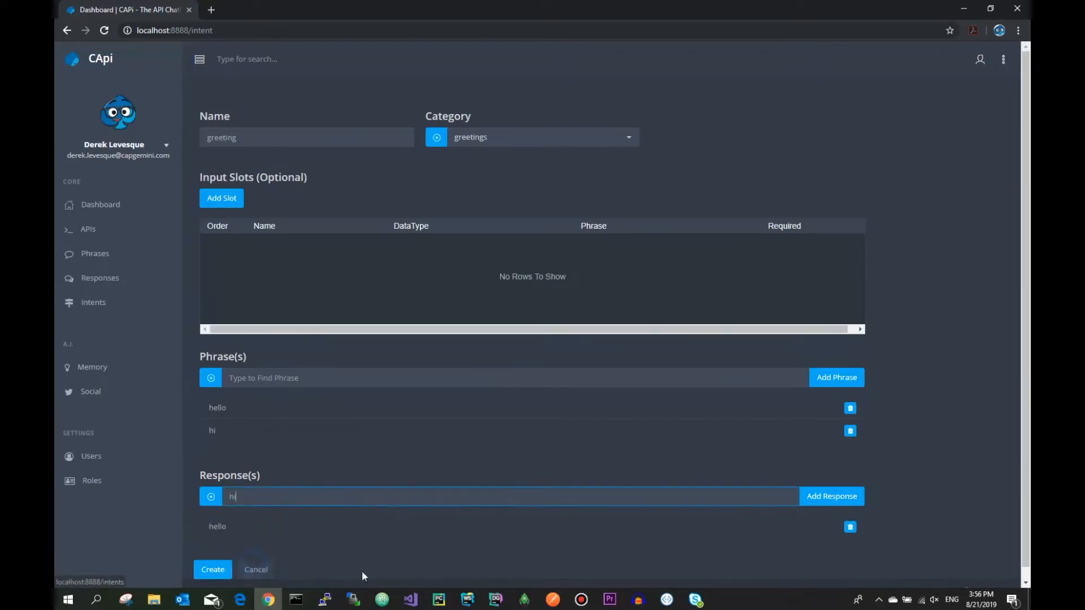
left_click(826, 497)
- Create the greeting intent and select it in the intents list
scroll(531, 475, "down", 1)
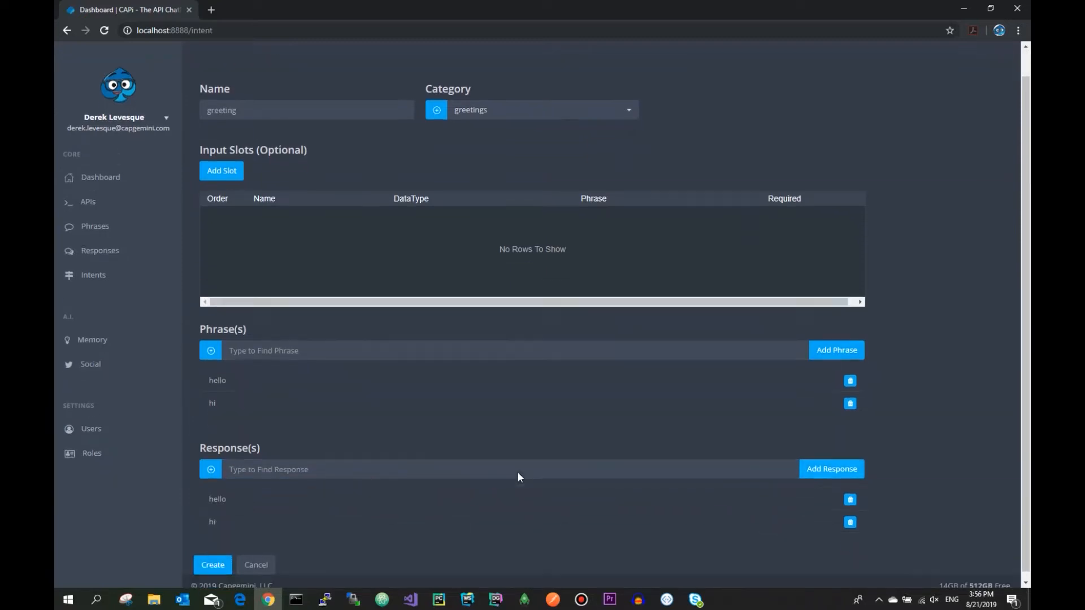
left_click(209, 558)
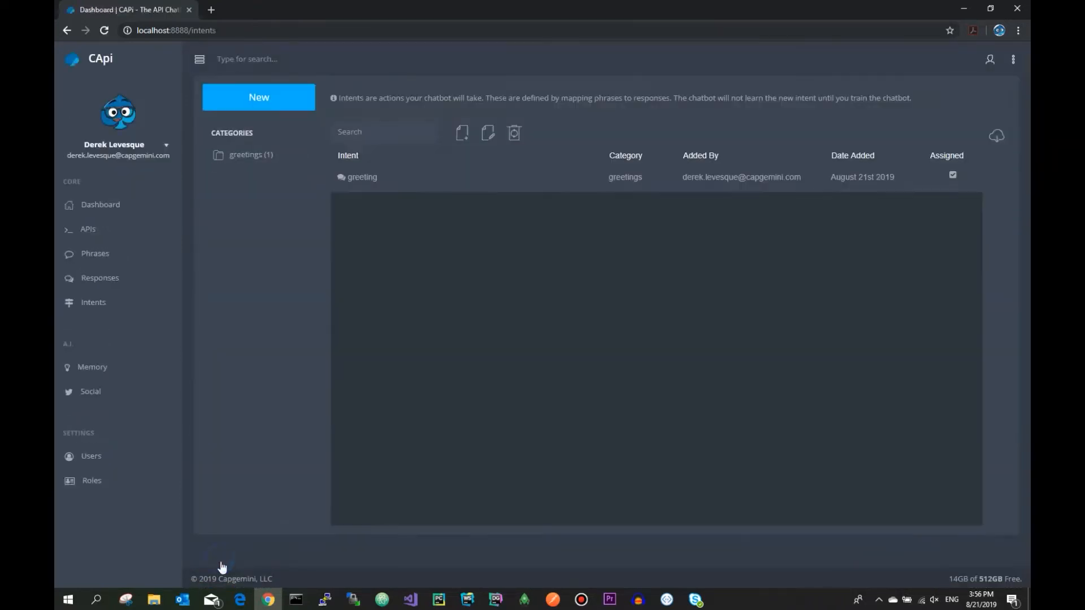
left_click(391, 188)
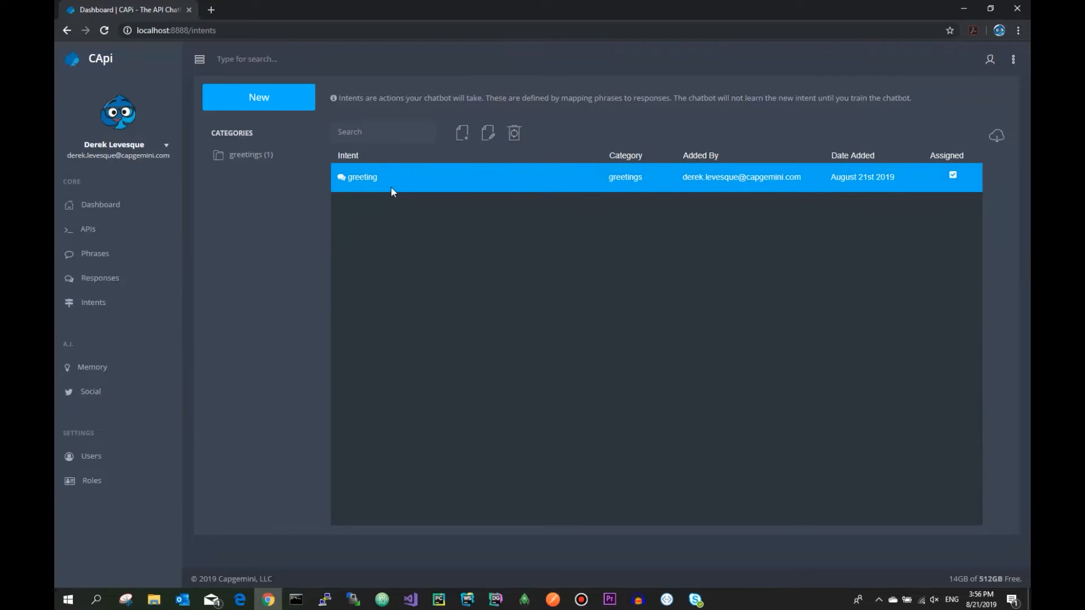
- Train the chatbot's memory on the new greeting intent
left_click(104, 369)
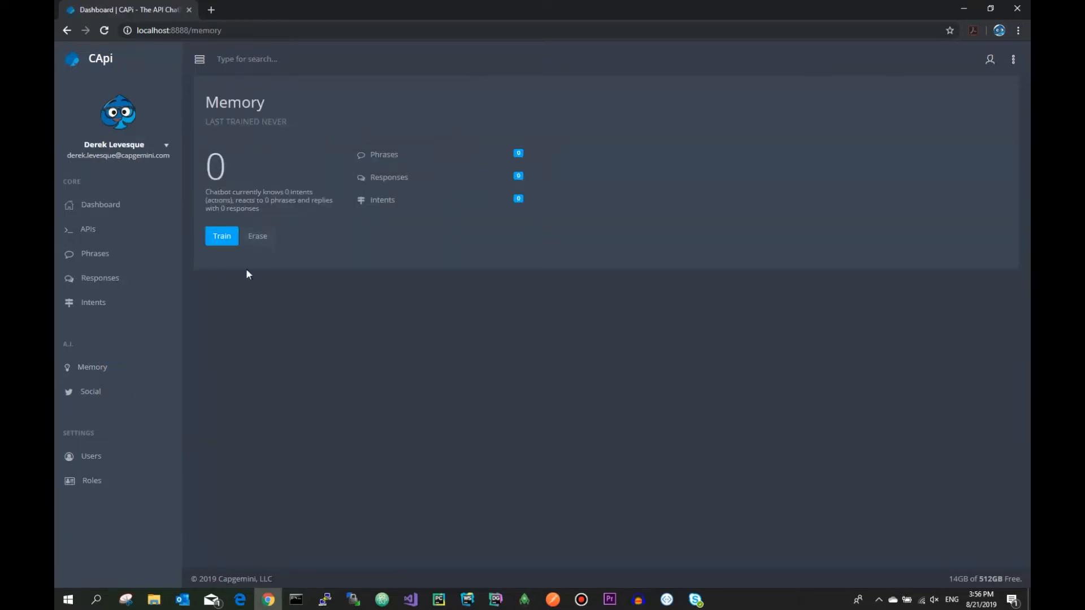
left_click(228, 244)
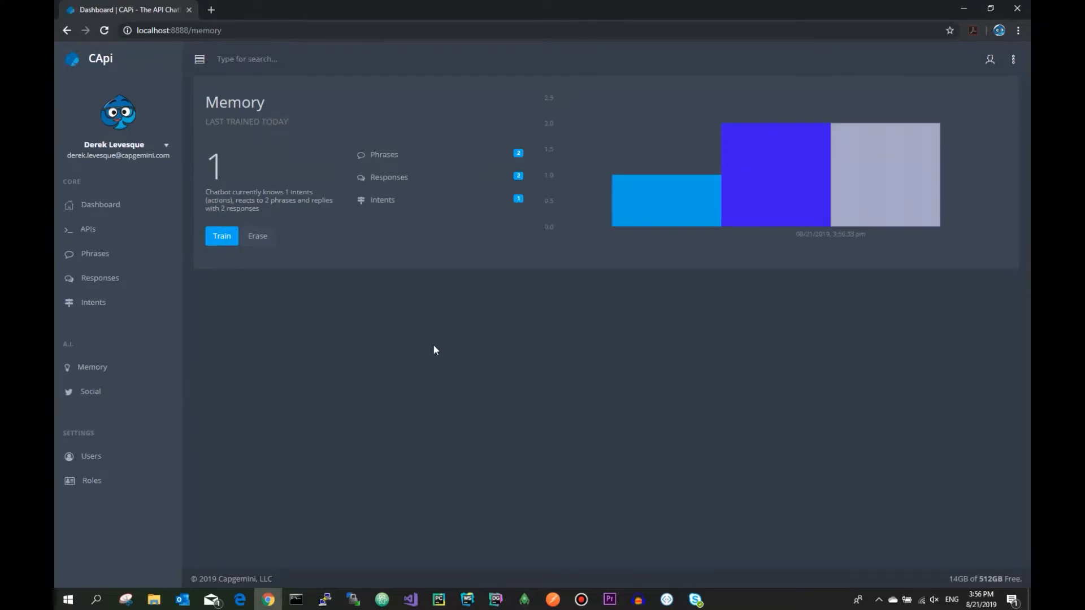
- Test the trained bot in Bot Framework Emulator by sending "hi" and "how are you?"
left_click(667, 600)
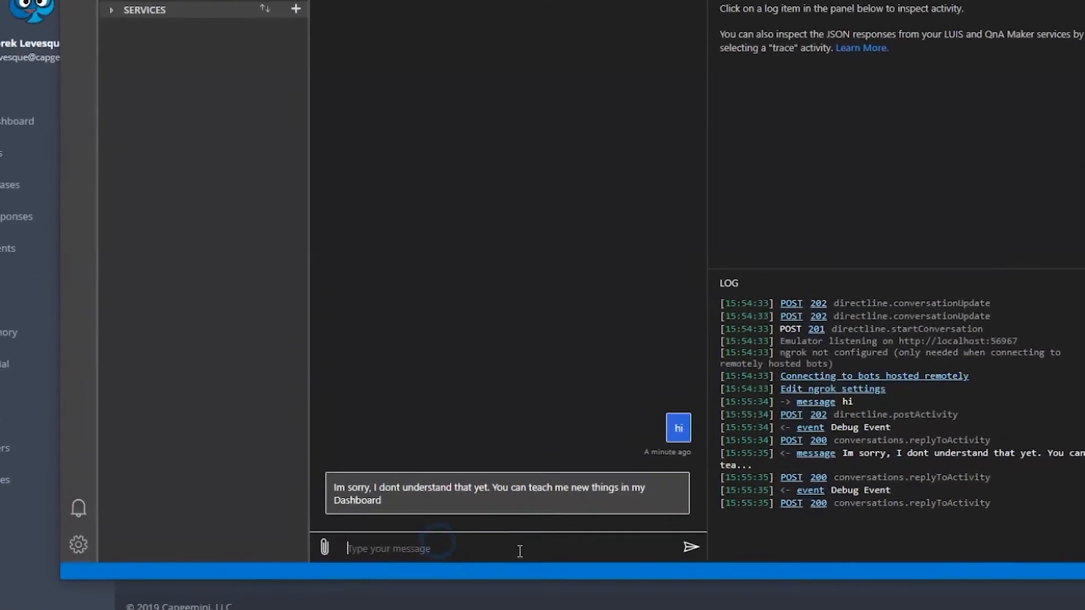
type("hi")
key("Return")
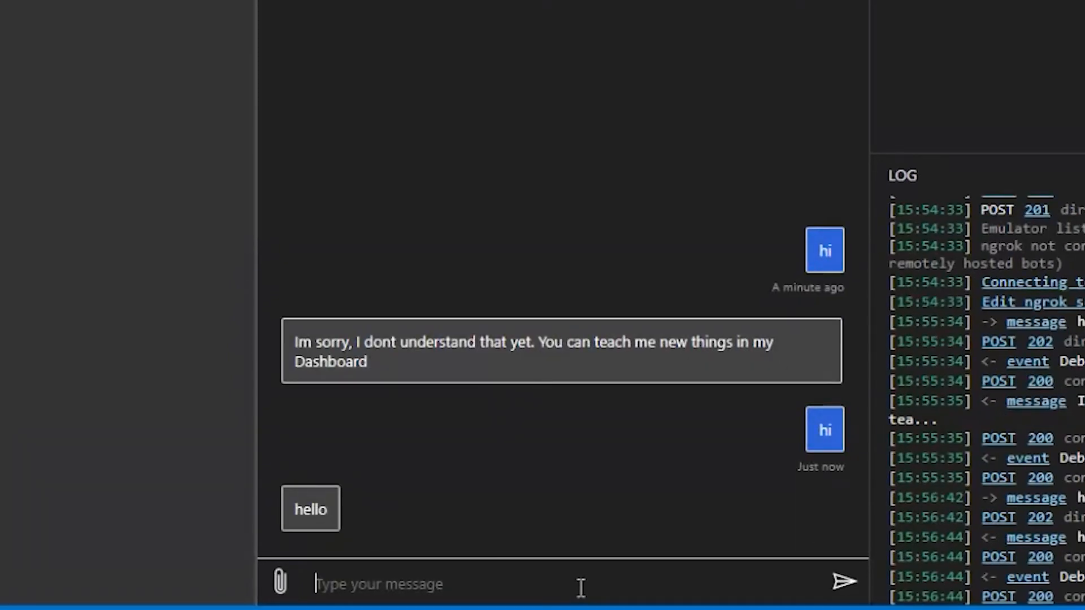
type("how are you?")
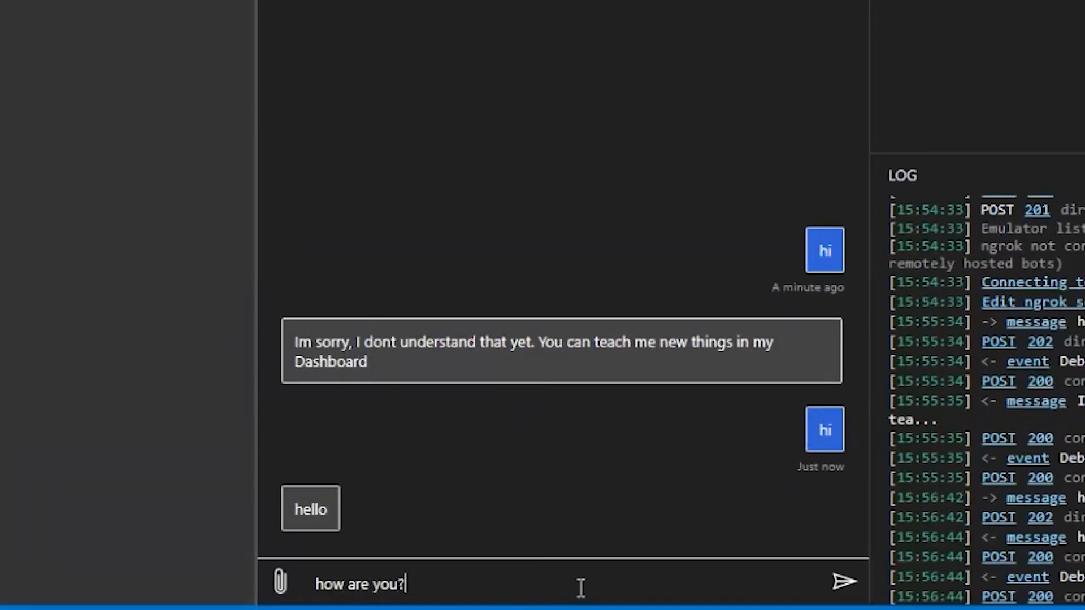
key("Return")
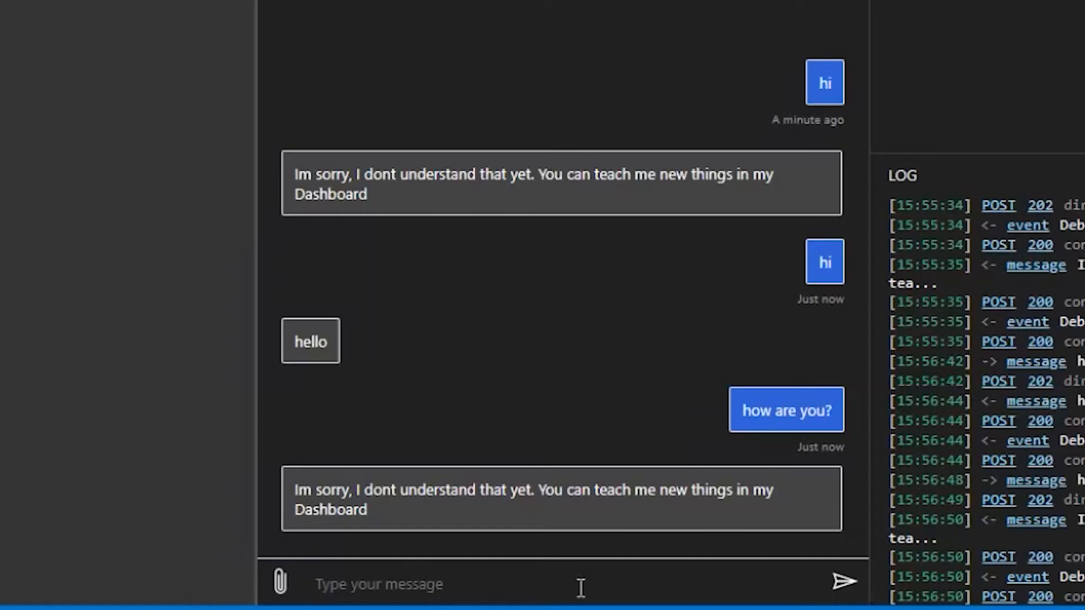
- Return to the CApi dashboard and start another new intent named greeting_positive in the greetings category
mouse_move(267, 599)
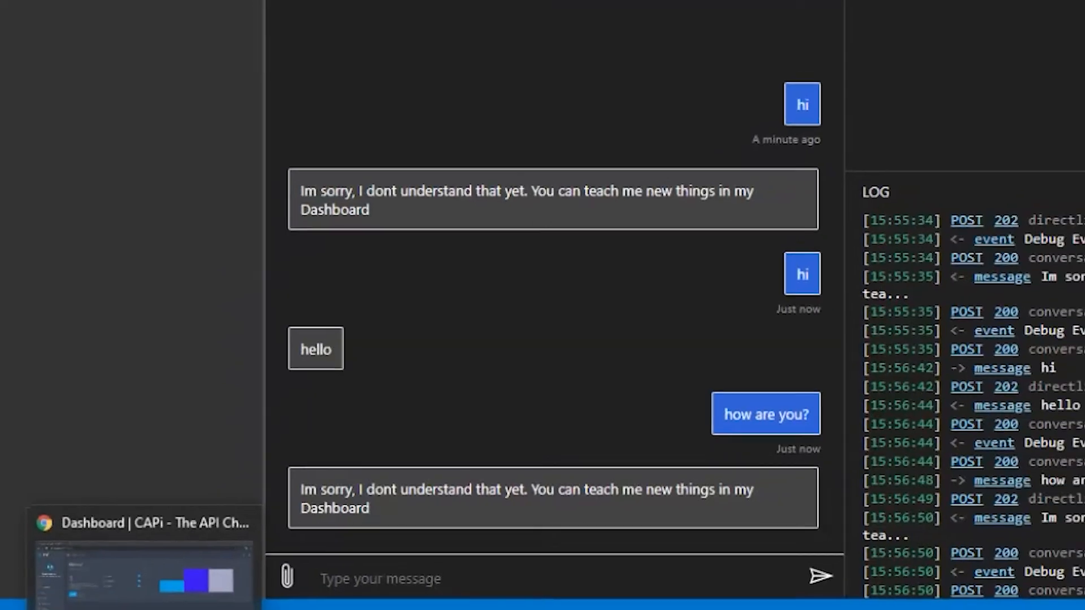
left_click(130, 574)
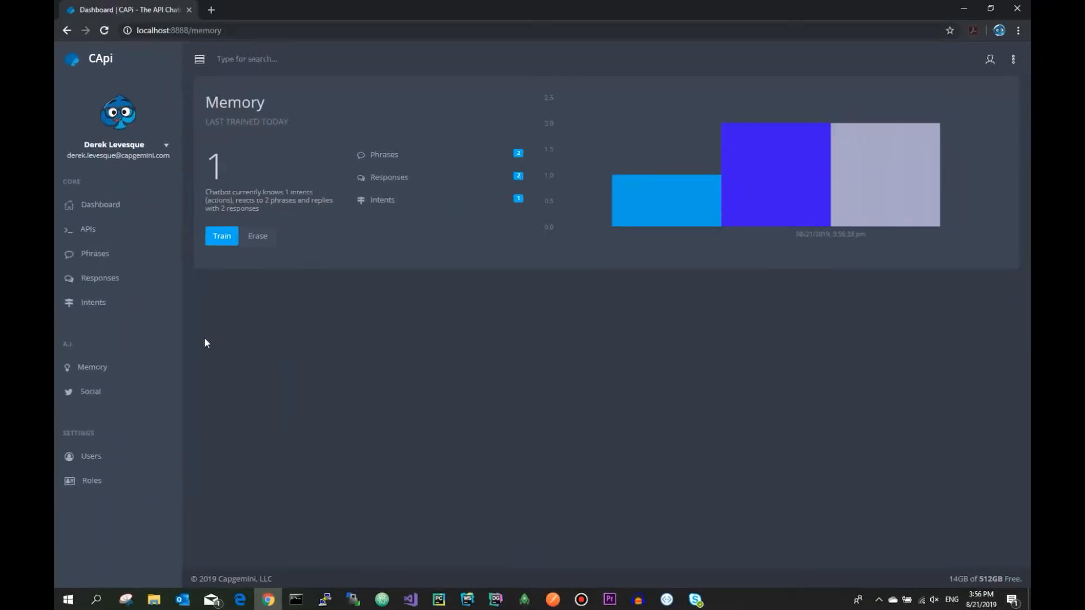
left_click(96, 308)
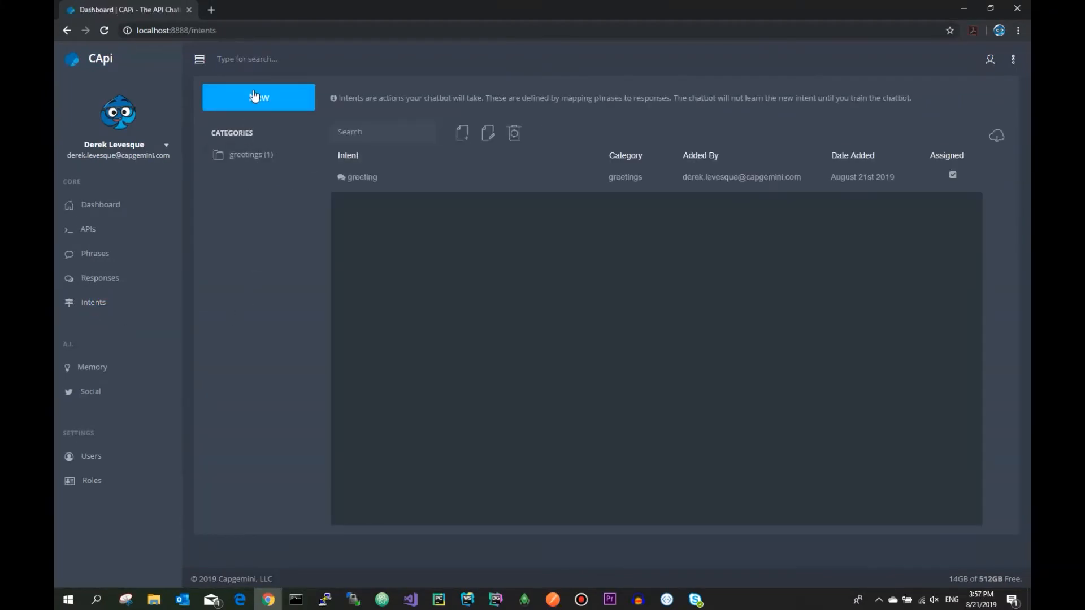
left_click(261, 100)
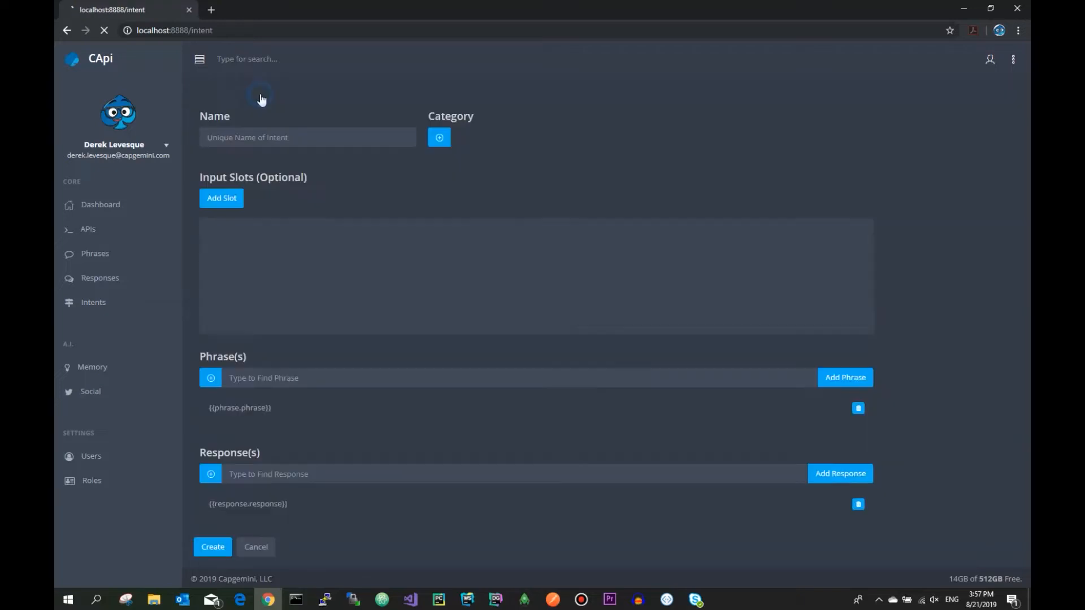
left_click(256, 134)
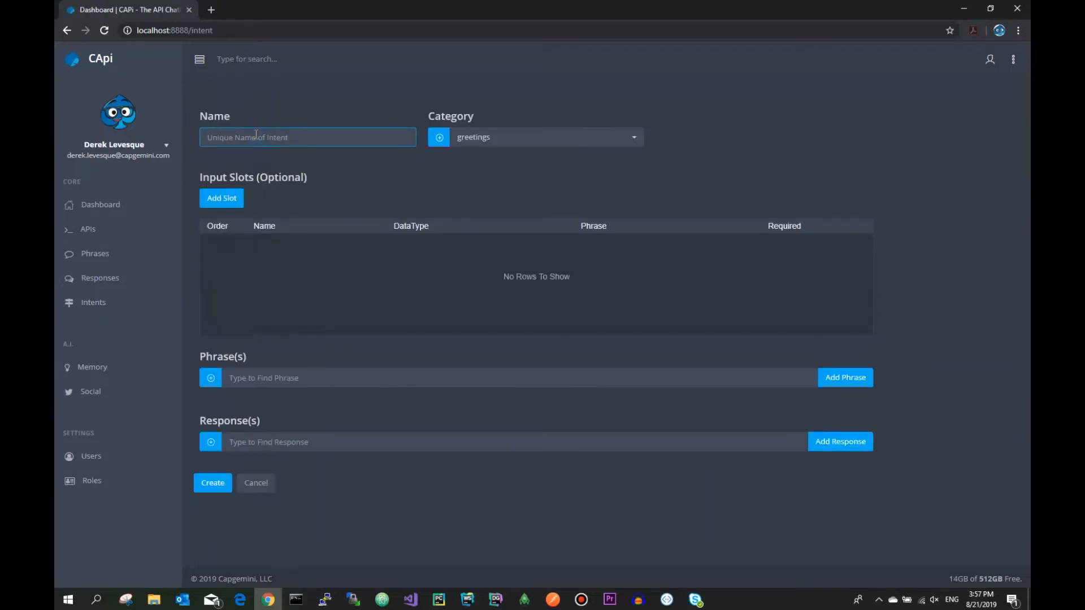
type("greeting_positive")
- Add the phrases "hello, how are you?" and "hey, how are you?" to the greeting_positive intent
left_click(259, 421)
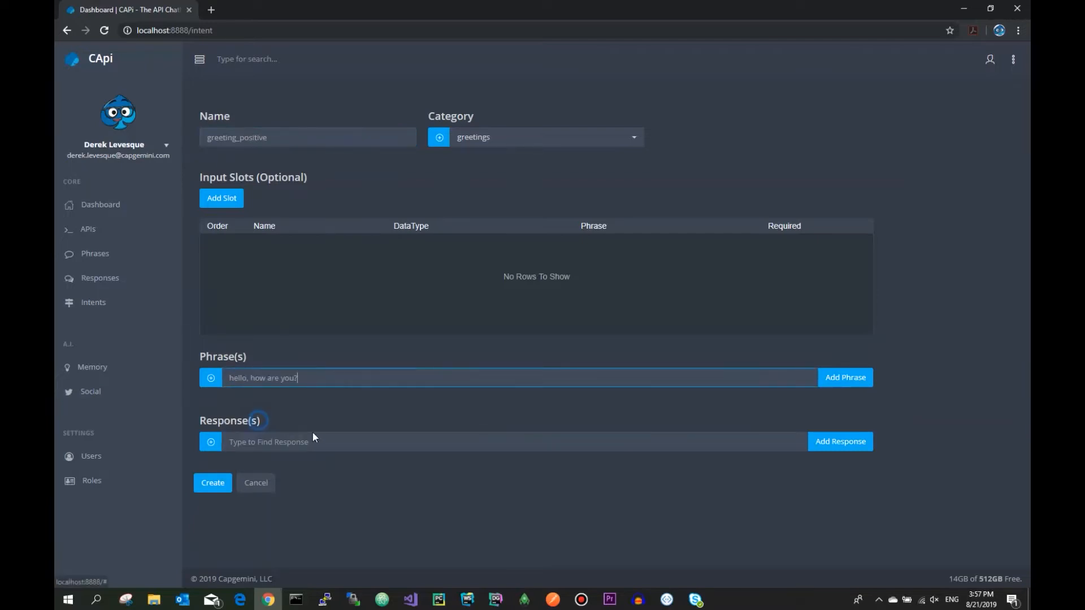
left_click(836, 379)
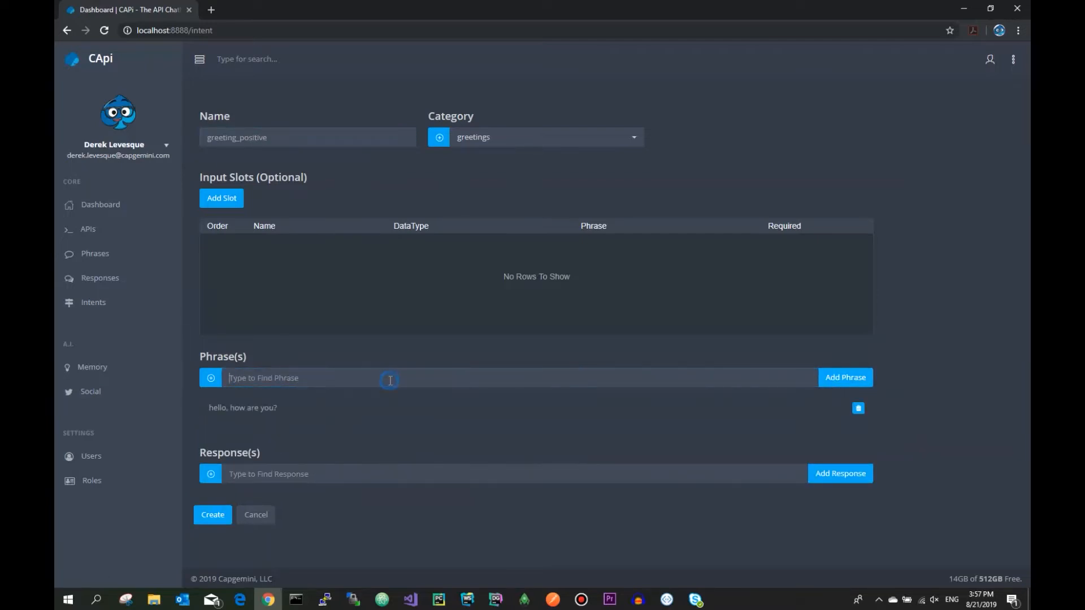
type("e")
left_click(271, 446)
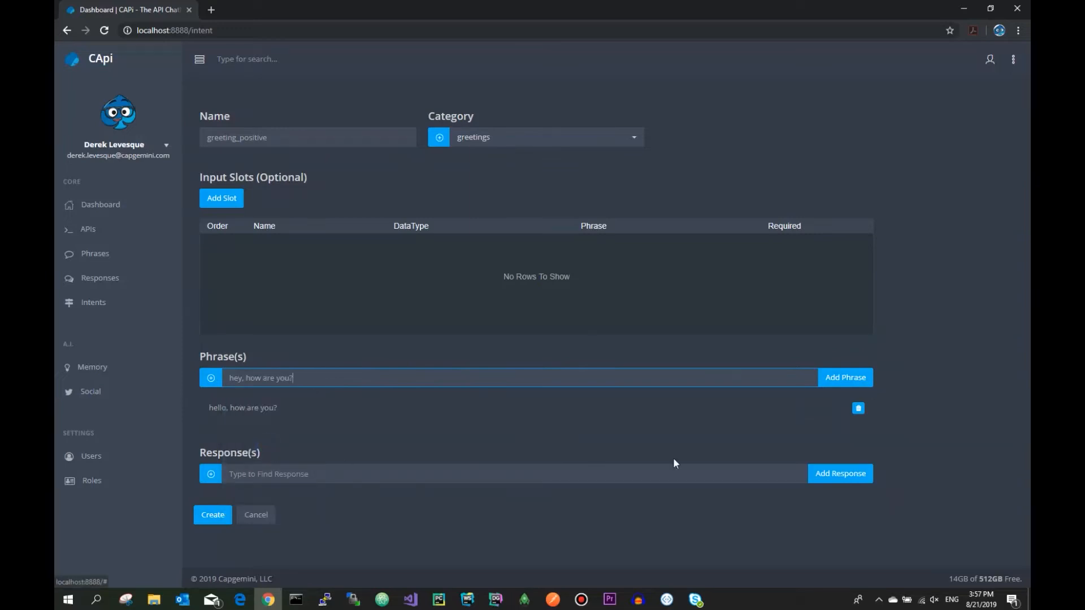
left_click(838, 377)
- Add the responses "good, thank you for asking!" and "I'm a bot, I'm always doing great!" to the greeting_positive intent
left_click(401, 498)
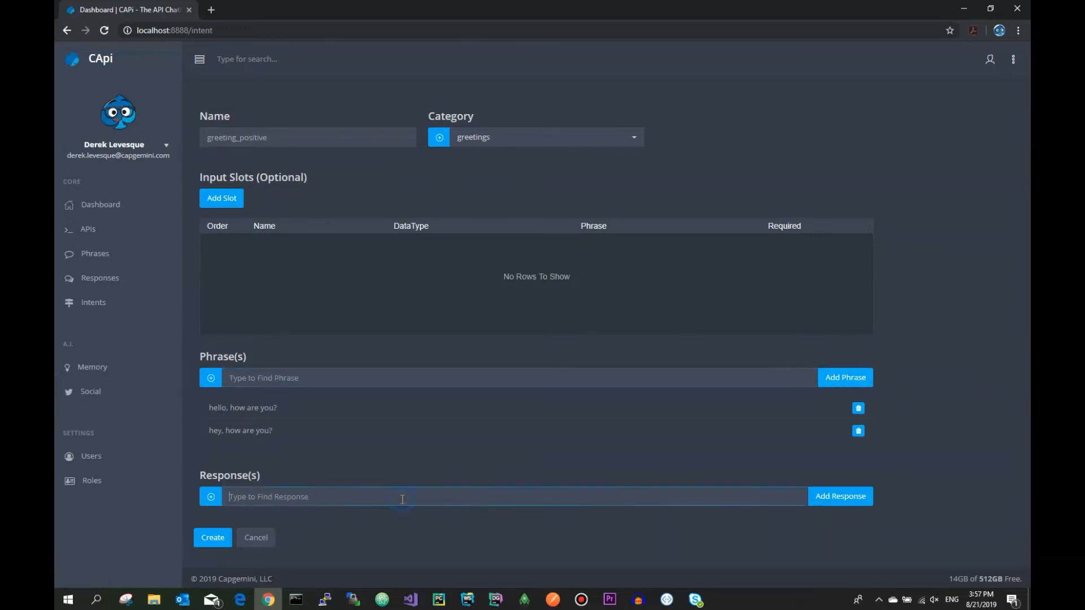
type("g")
left_click(331, 526)
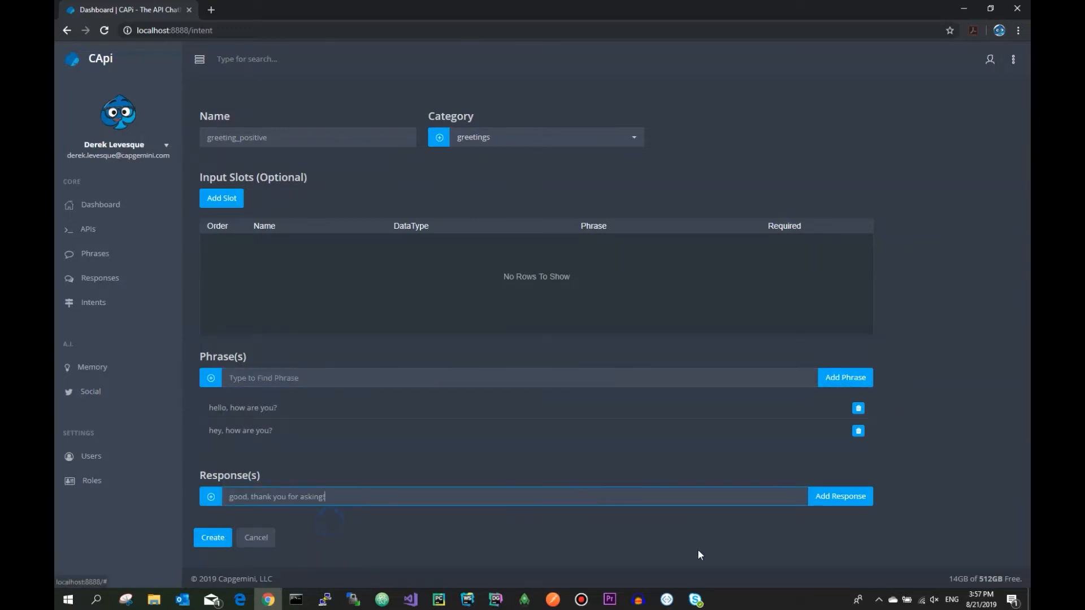
left_click(841, 497)
left_click(375, 498)
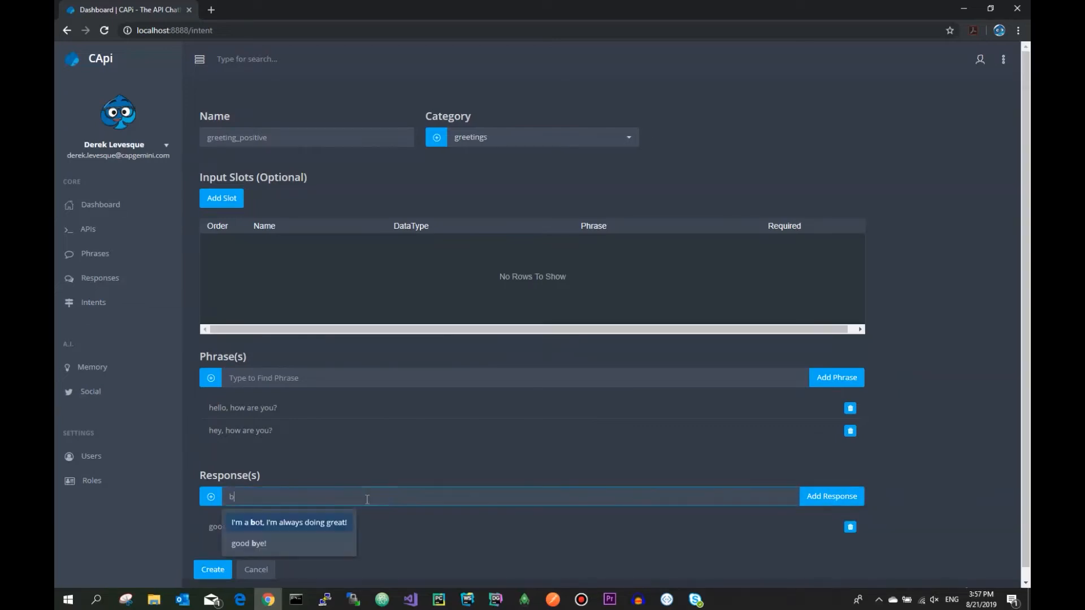
left_click(305, 520)
left_click(834, 504)
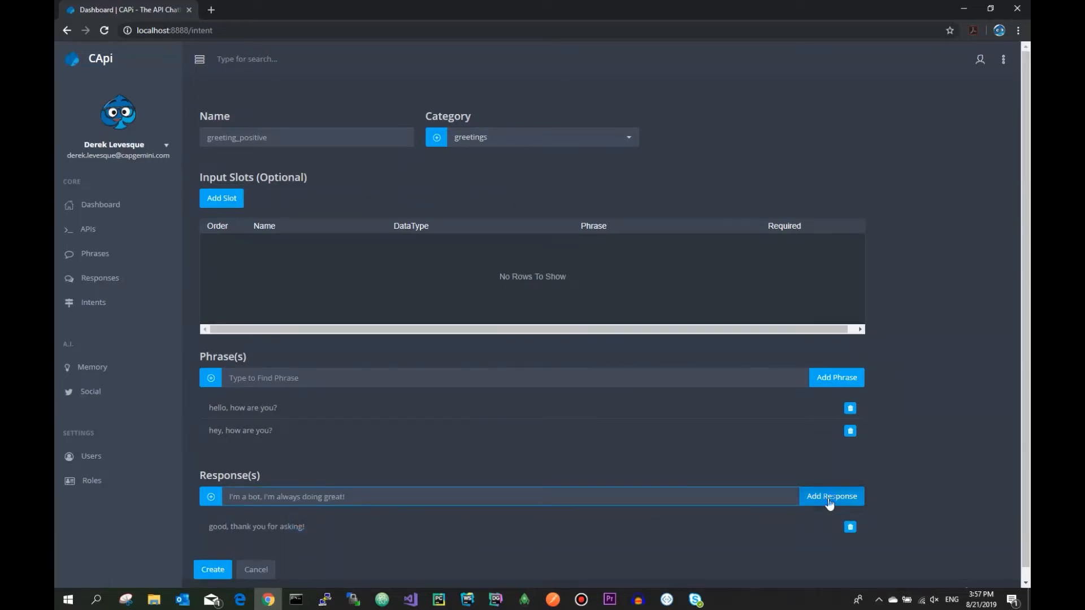
- Create the greeting_positive intent and select it in the intents list
scroll(694, 446, "down", 1)
left_click(212, 556)
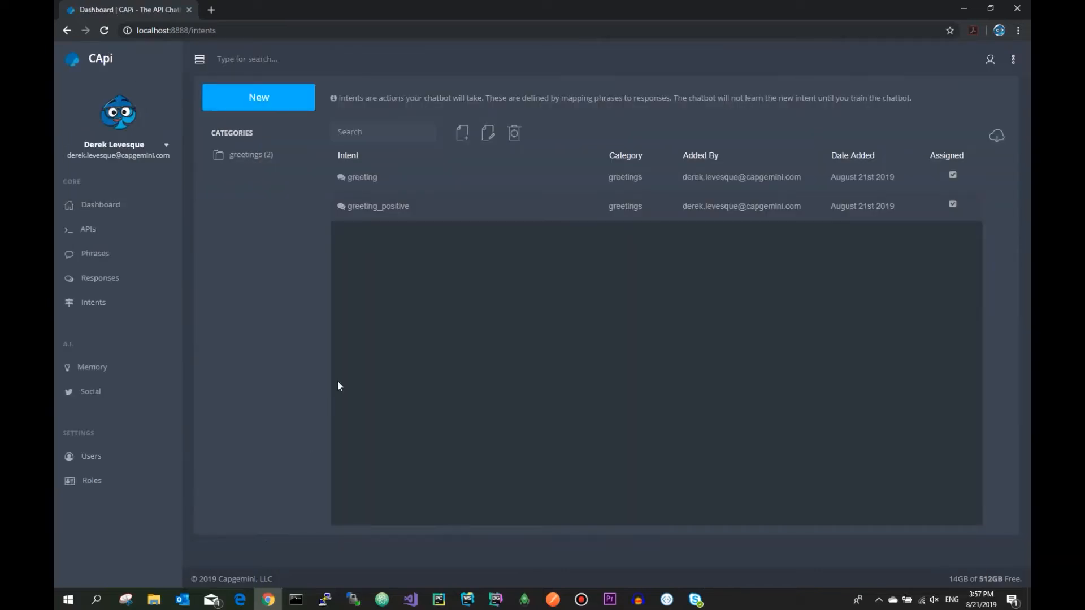
left_click(382, 207)
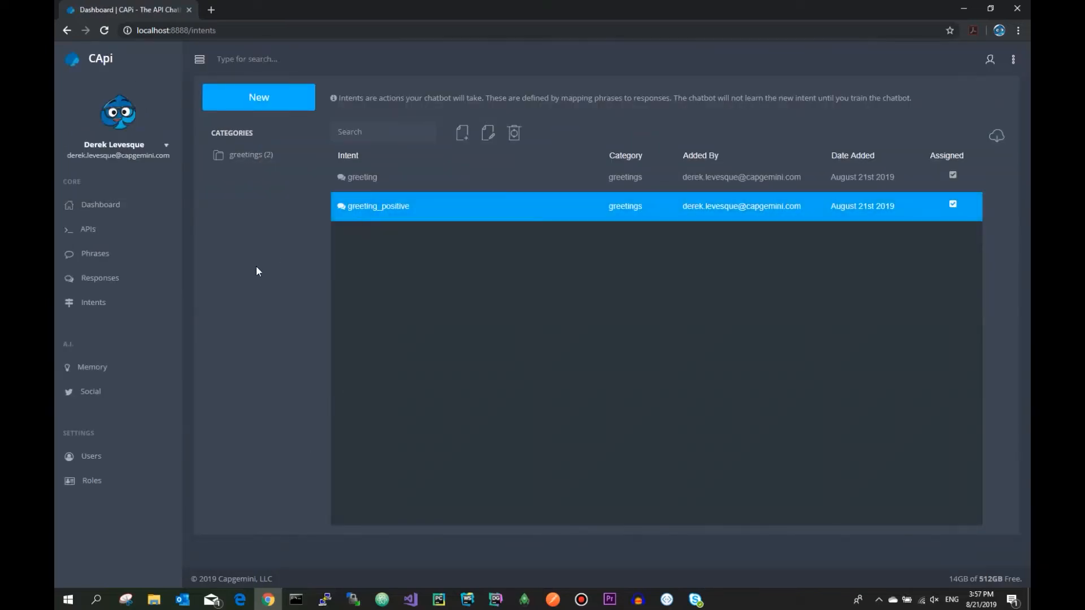
- Train the chatbot's memory on the current set of intents
left_click(129, 368)
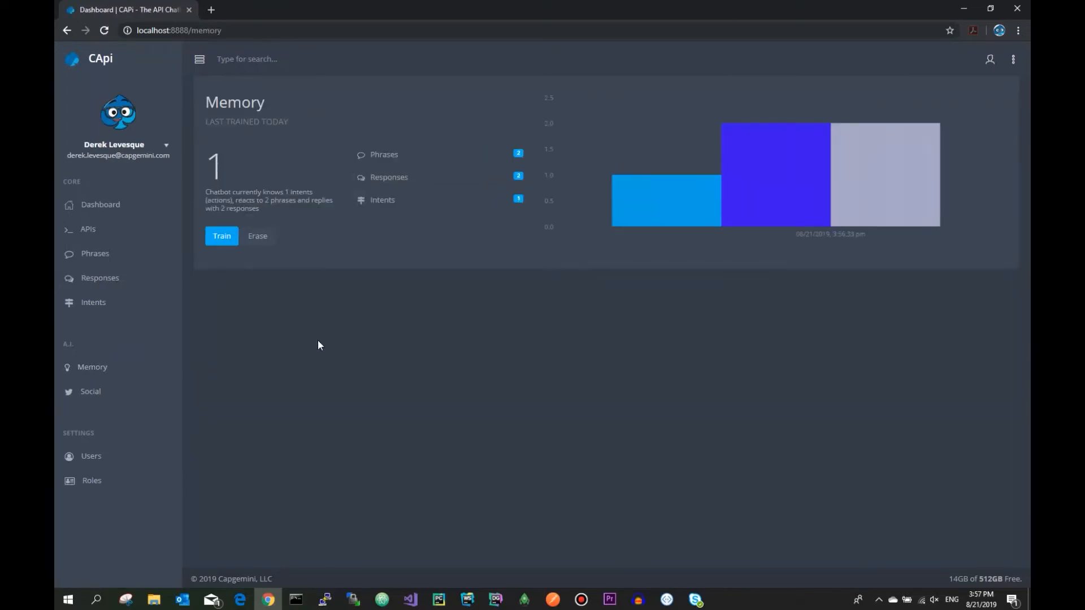
left_click(221, 243)
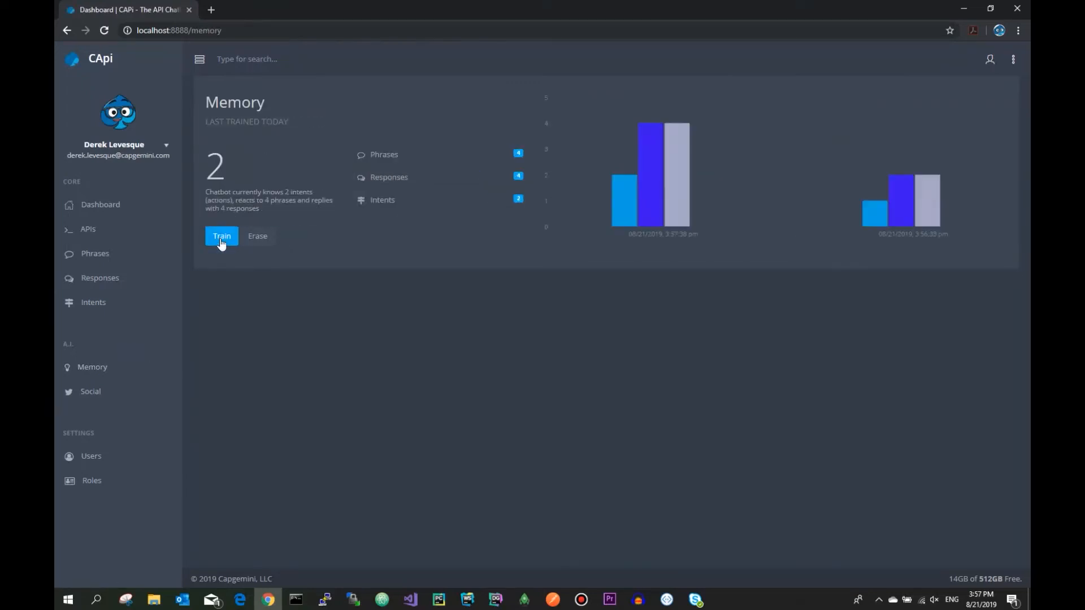
- Switch to Bot Framework Emulator and test the bot with the messages "hi" and "hi how are you?"
left_click(667, 600)
type("hi")
key("Return")
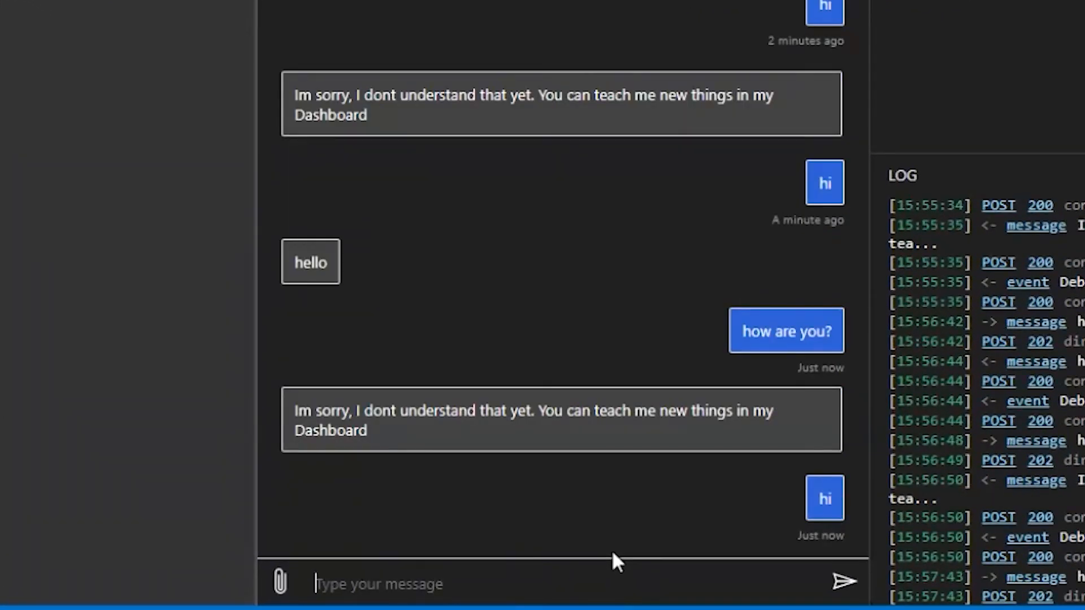
type("hi how are you?")
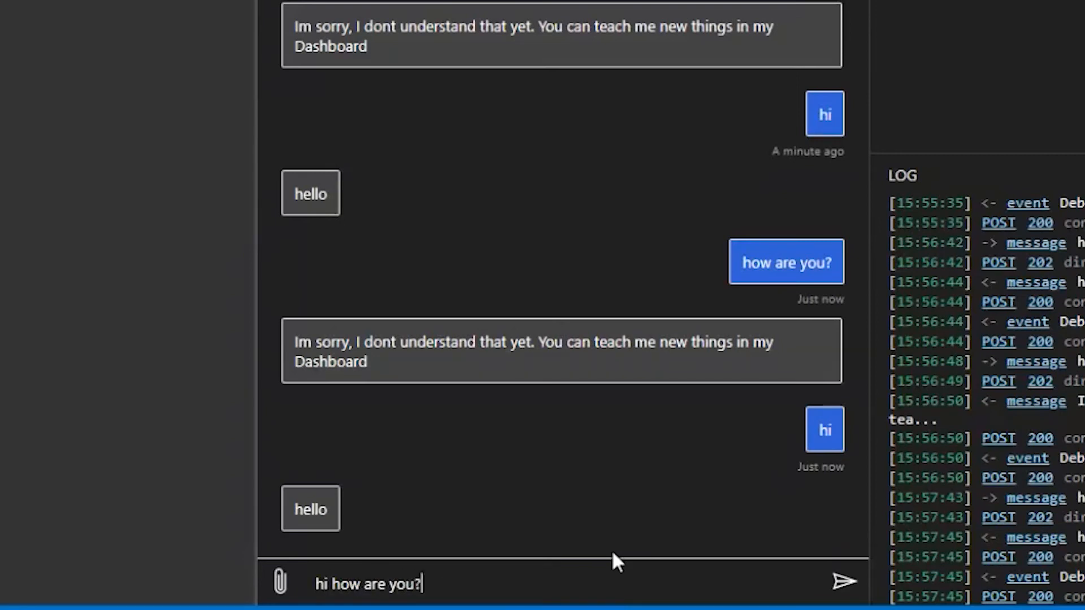
key("Return")
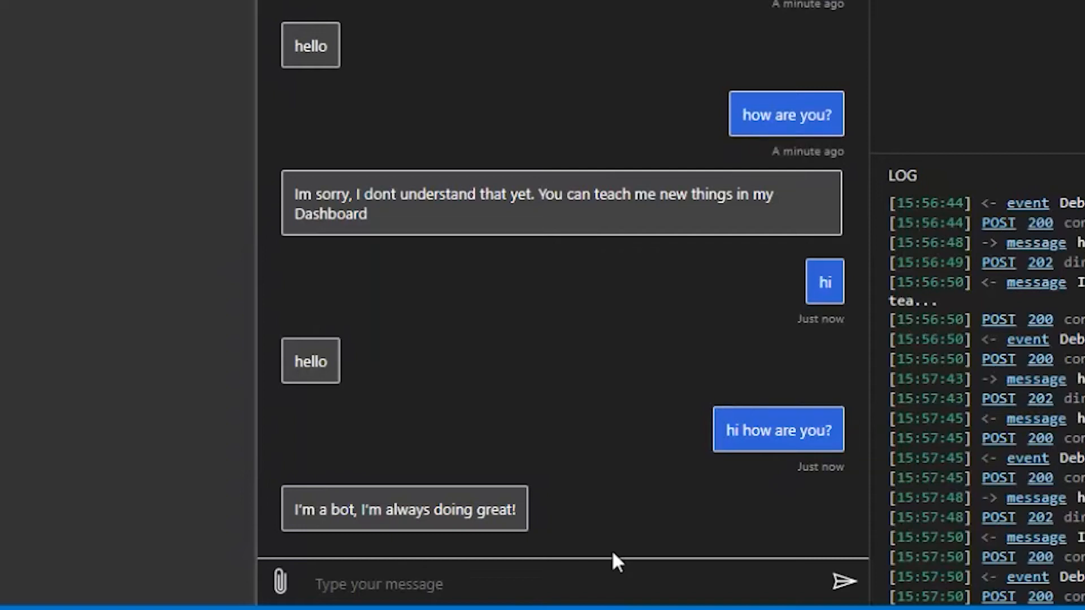
- Send the bot the message "good bye"
type("good ye")
key("BackSpace")
key("BackSpace")
key("BackSpace")
type("bye")
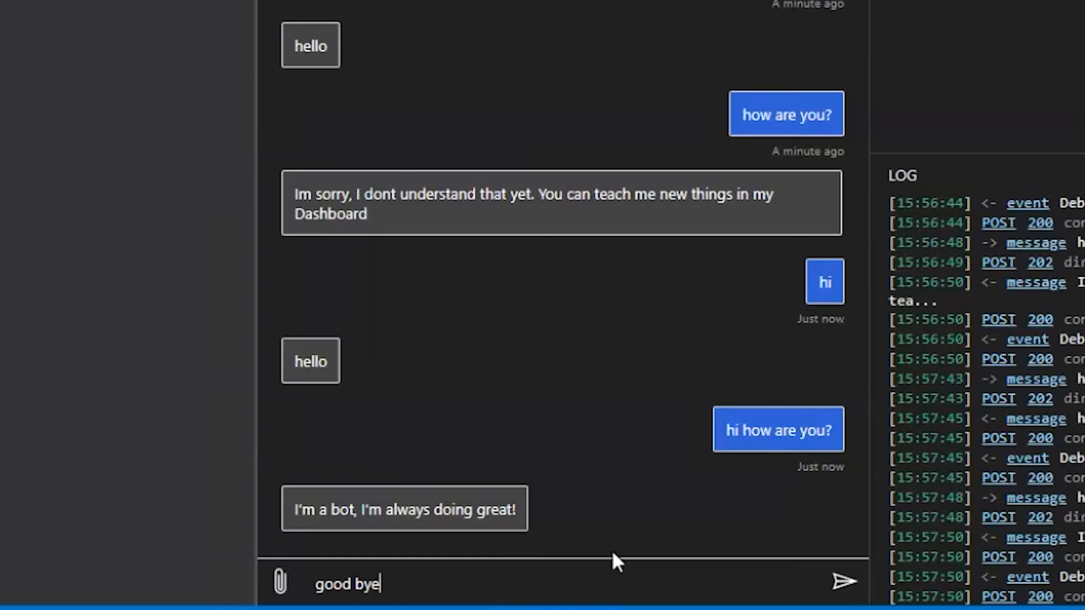
key("Return")
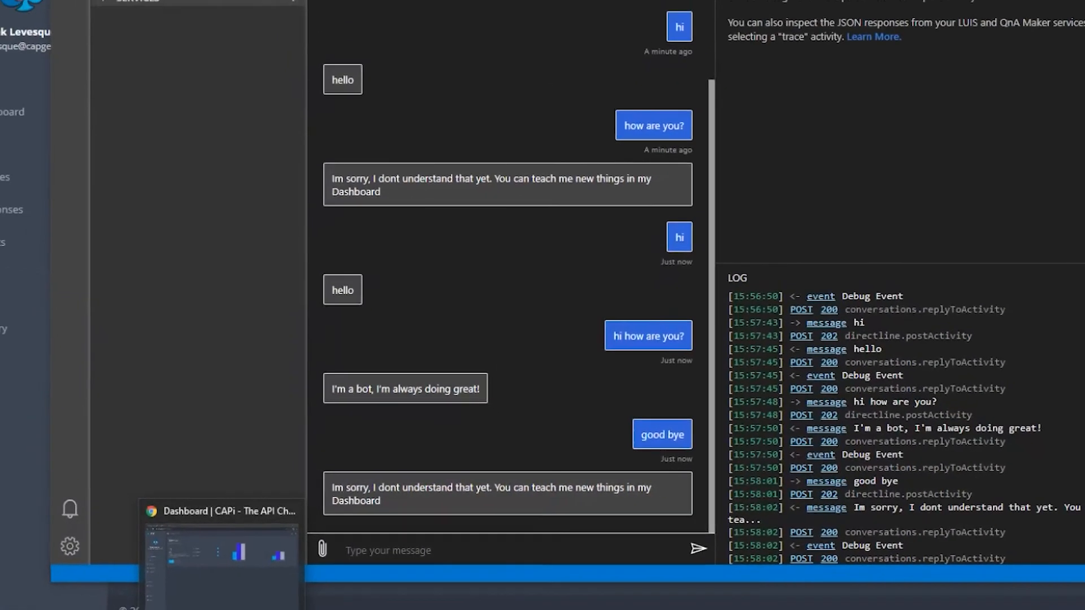
- Return to the CApi dashboard and start a new intent named farewell
left_click(221, 557)
left_click(110, 311)
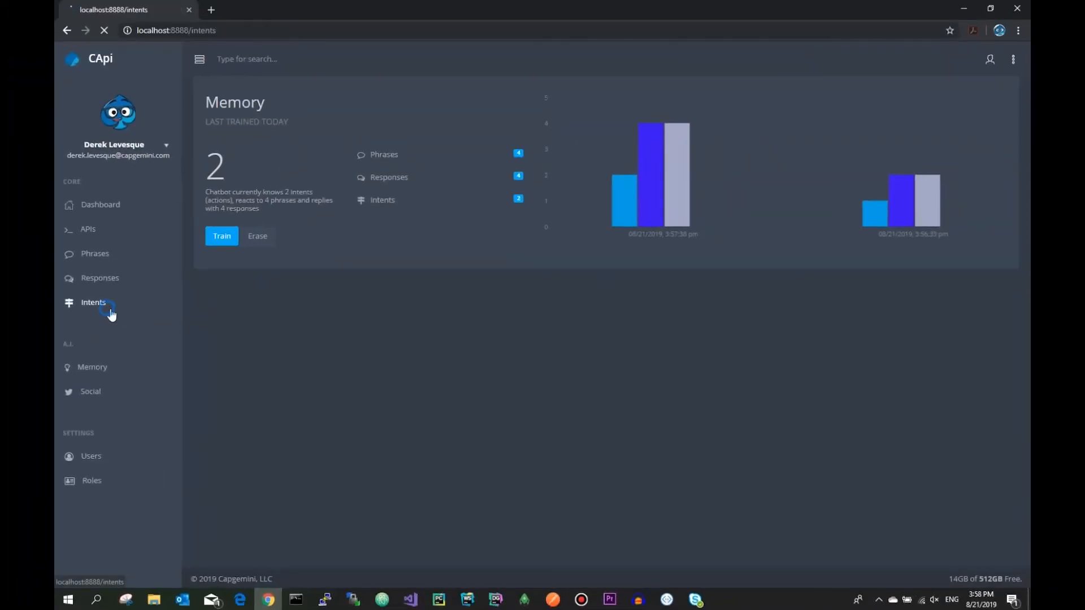
left_click(300, 108)
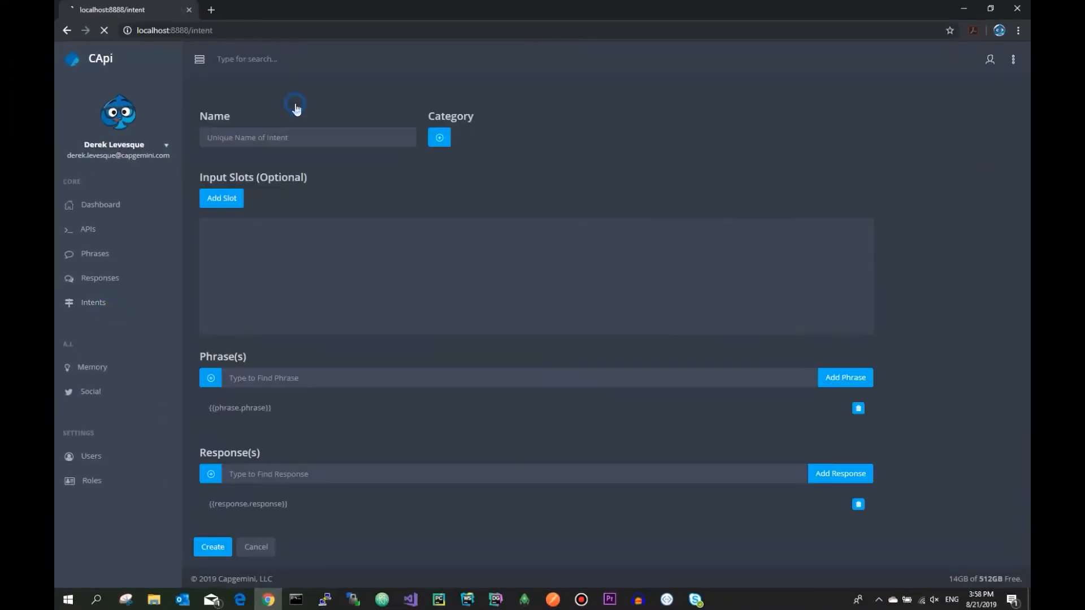
left_click(302, 133)
type("farewell")
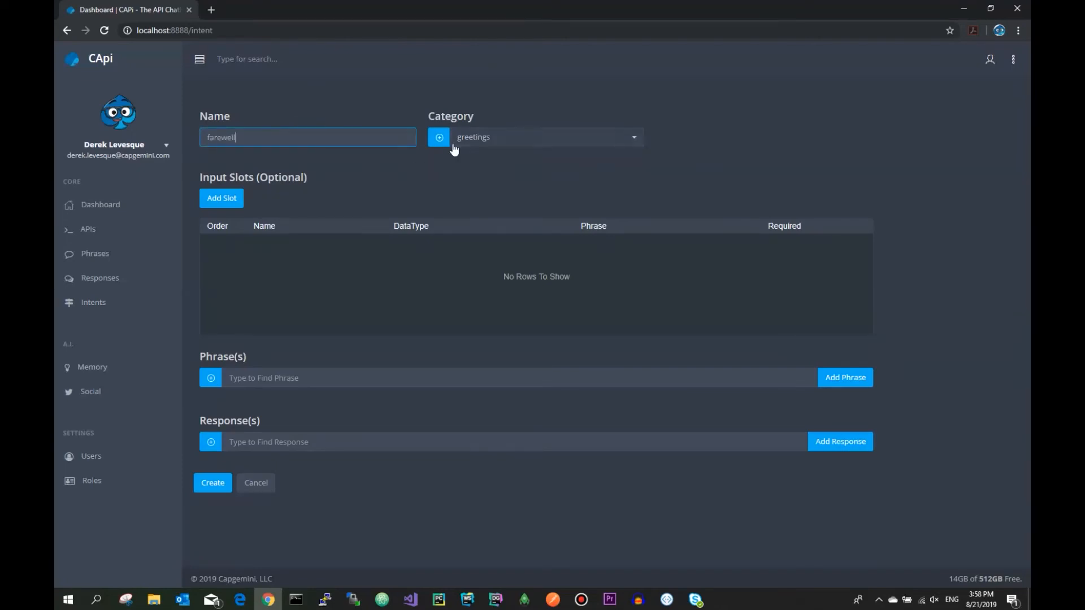
- Create a new category named farewell and assign it to the intent
left_click(445, 139)
type("farewell")
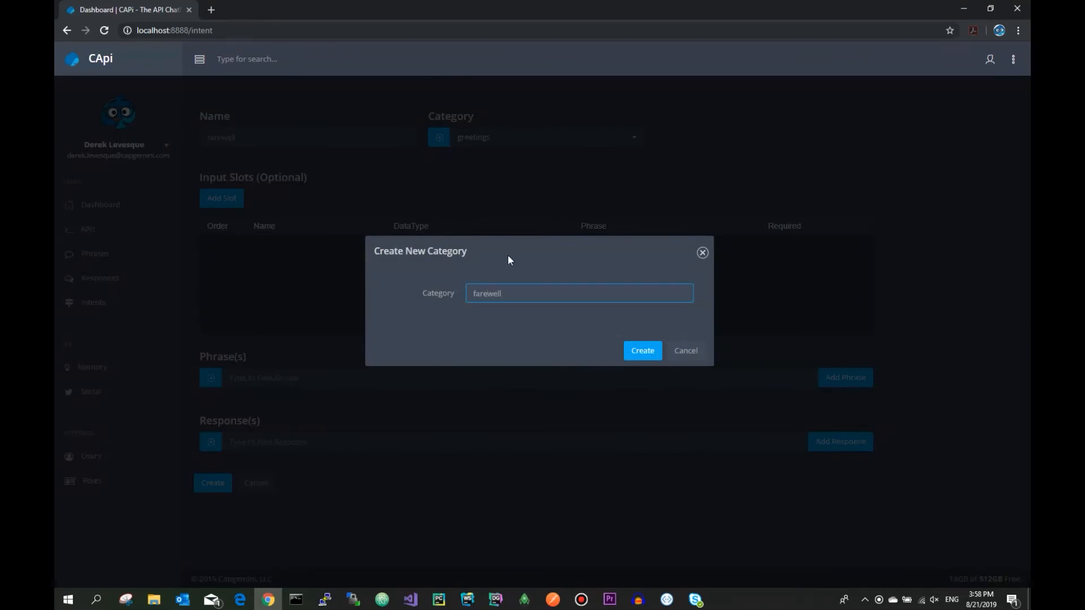
left_click(627, 355)
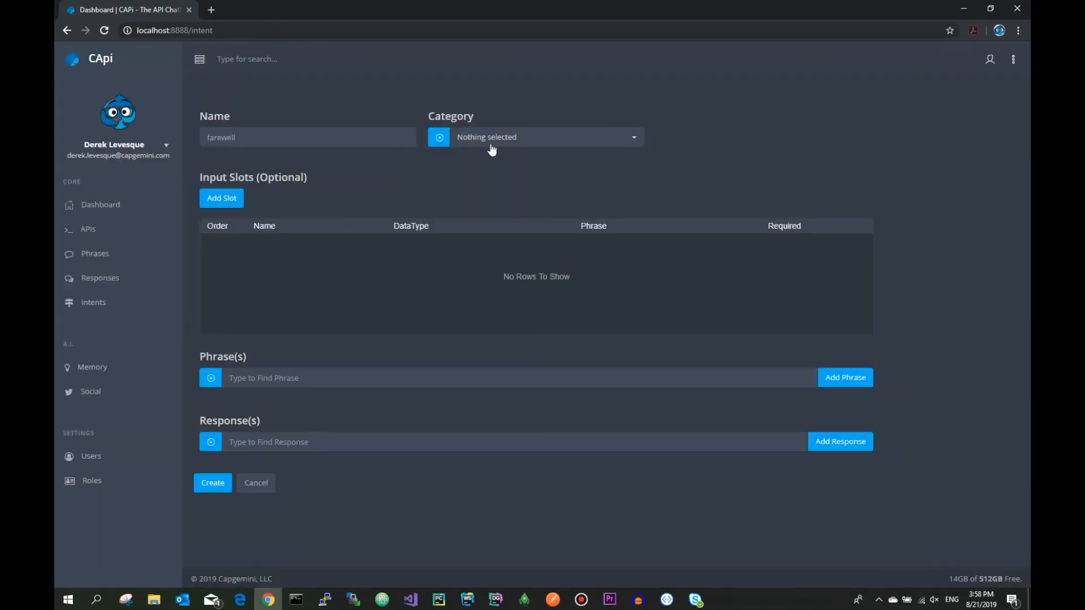
left_click(491, 139)
left_click(492, 232)
- Add the existing phrases "bye" and "good bye" to the farewell intent
type("b")
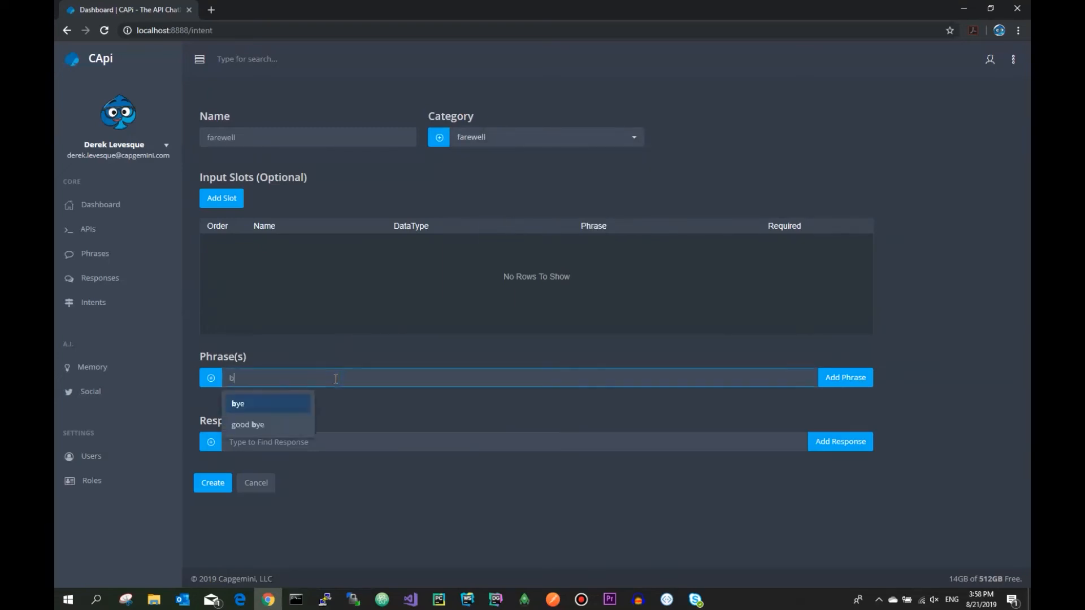
left_click(293, 409)
left_click(840, 377)
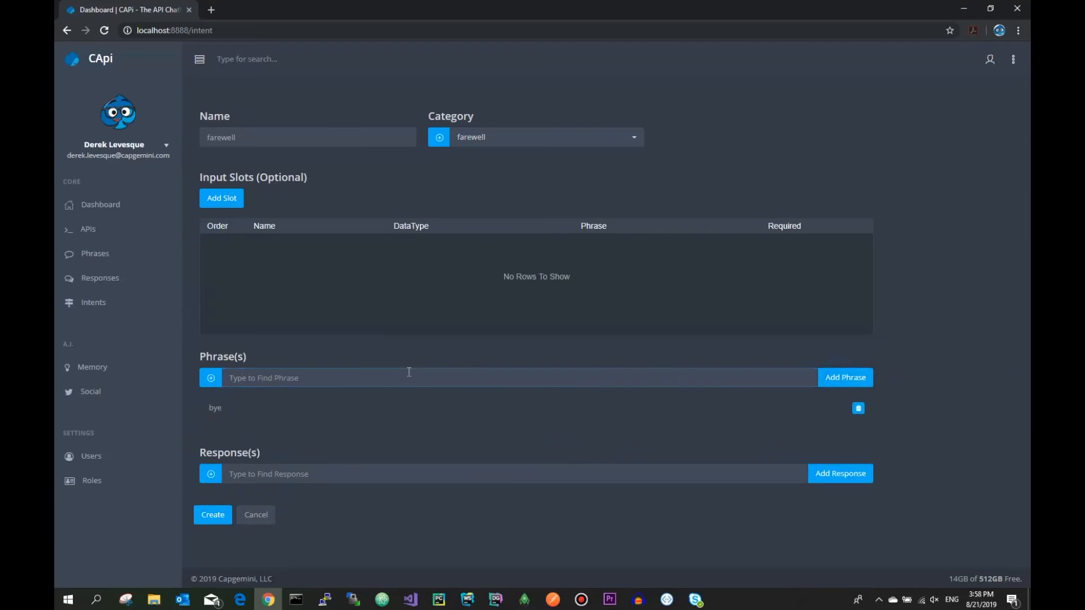
left_click(384, 378)
left_click(297, 406)
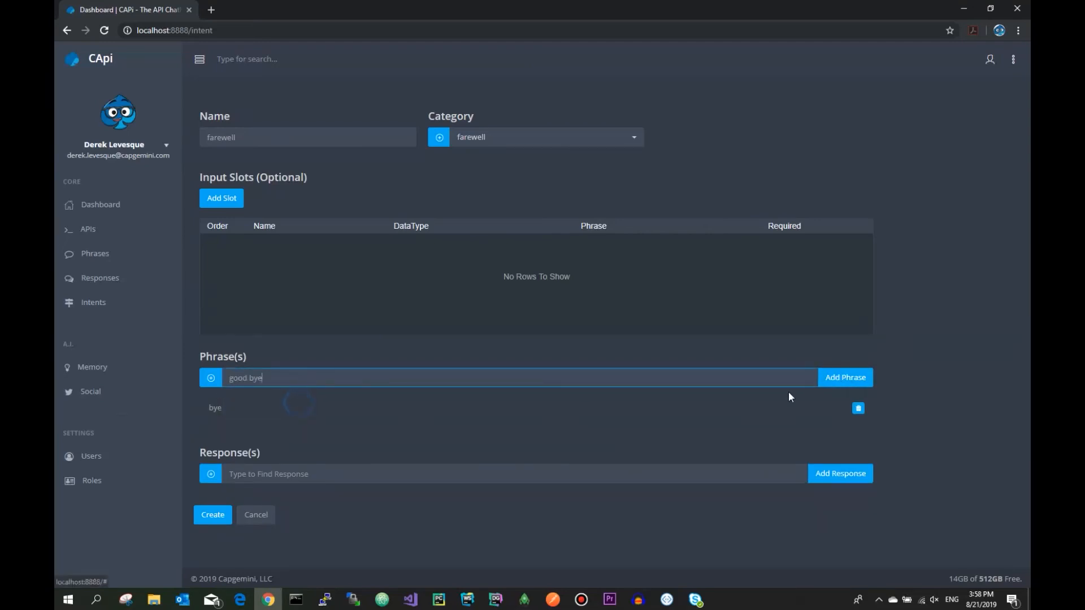
left_click(834, 381)
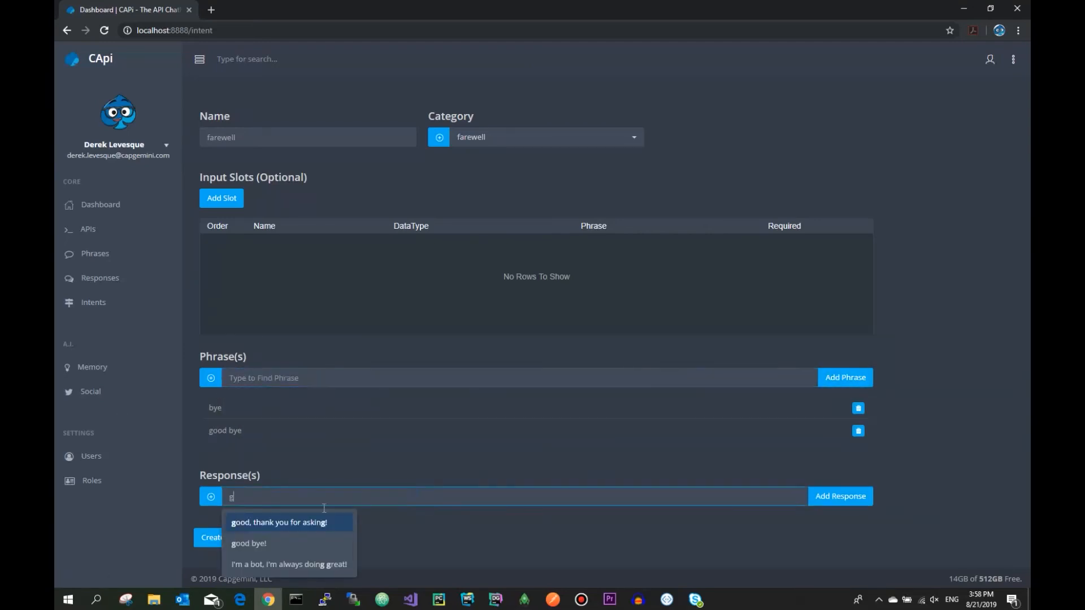
- Add the responses "good bye!" and "bye bye" to the farewell intent
left_click(288, 541)
left_click(815, 500)
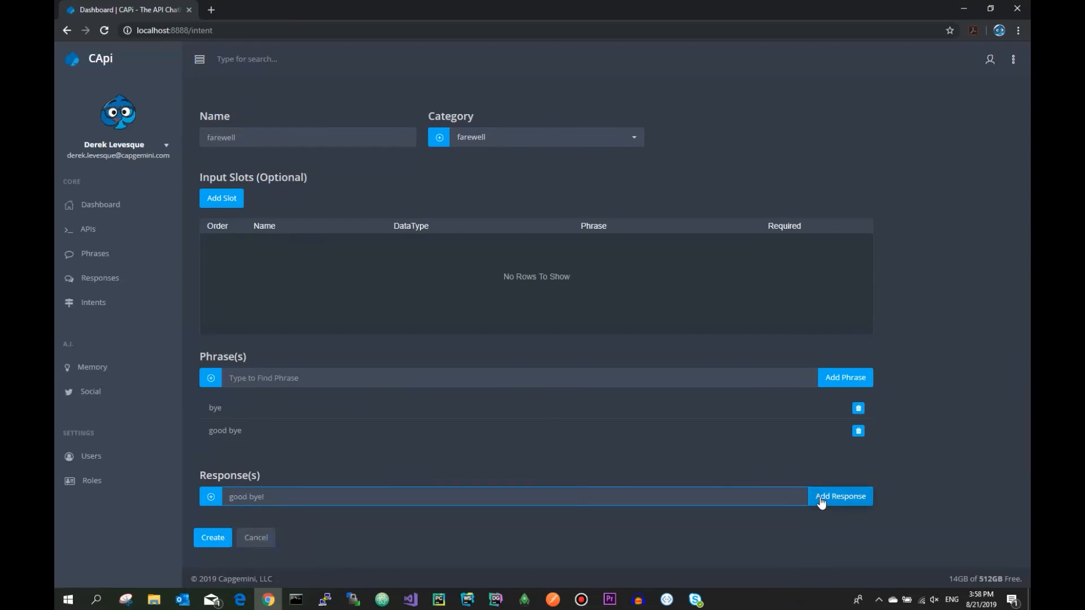
left_click(409, 495)
type("bye bye")
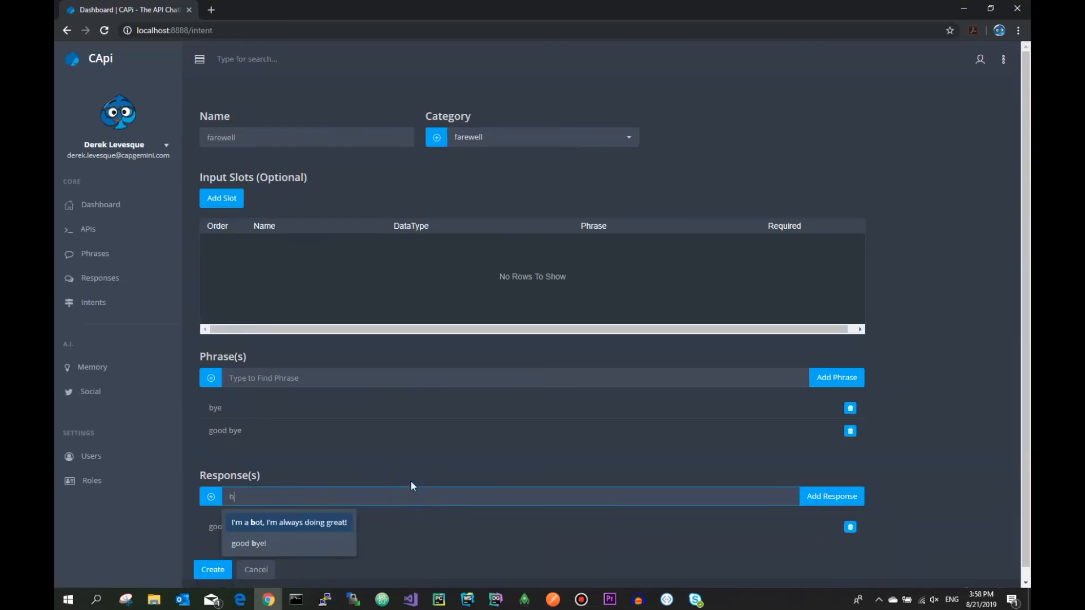
left_click(830, 497)
- Create the farewell intent and retrain the chatbot's memory to include it
scroll(490, 442, "down", 1)
left_click(216, 559)
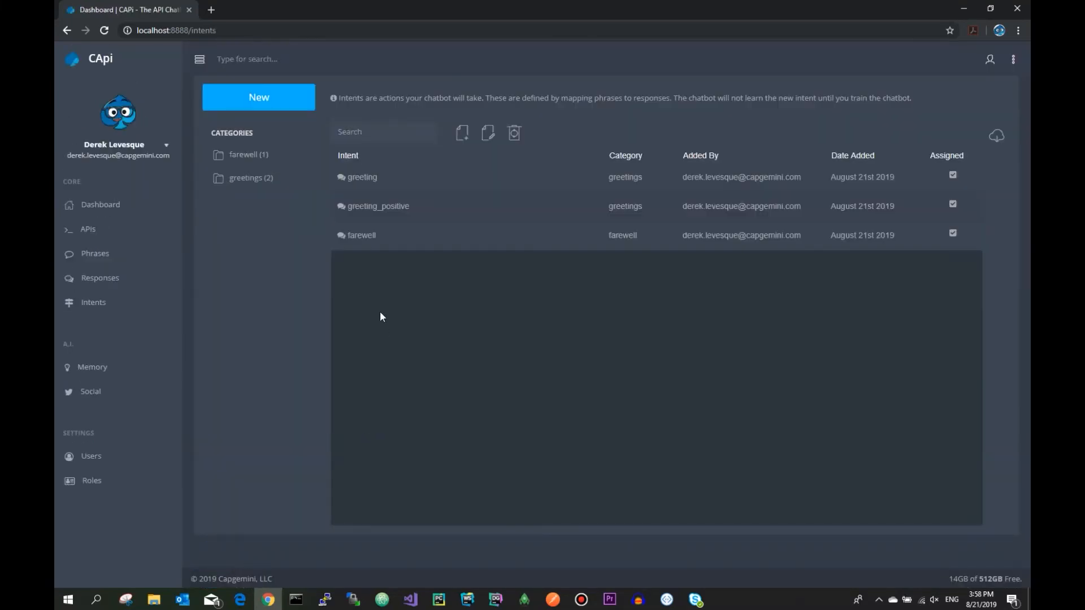
left_click(378, 236)
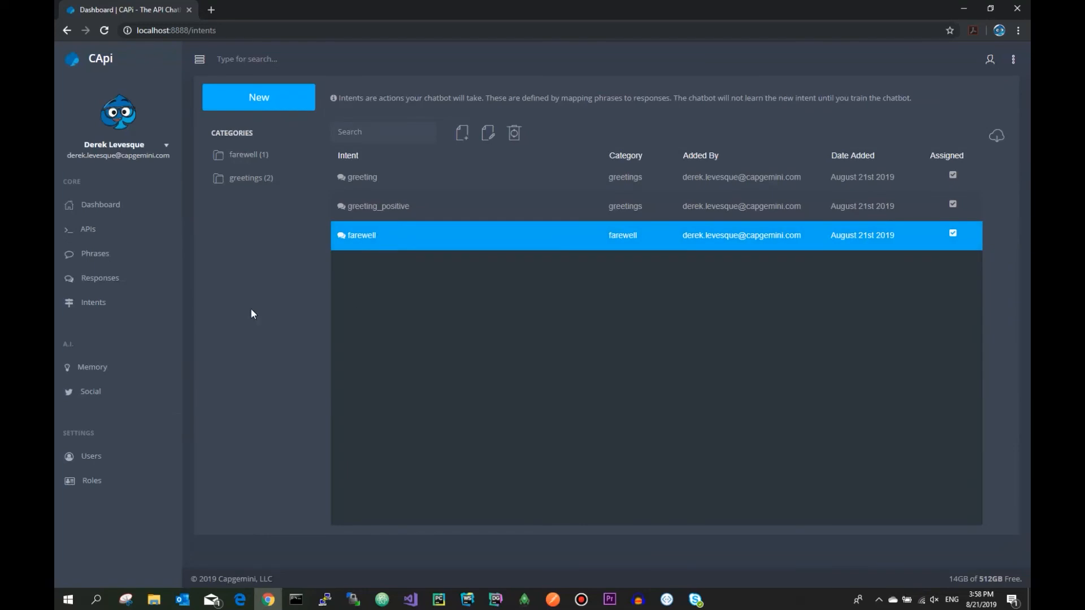
left_click(107, 368)
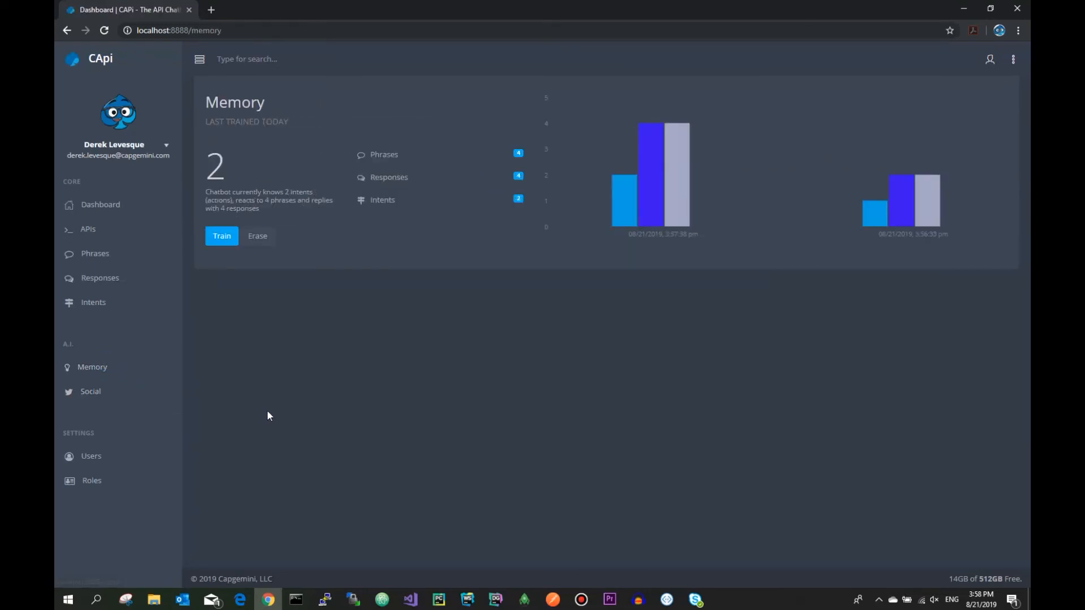
left_click(227, 244)
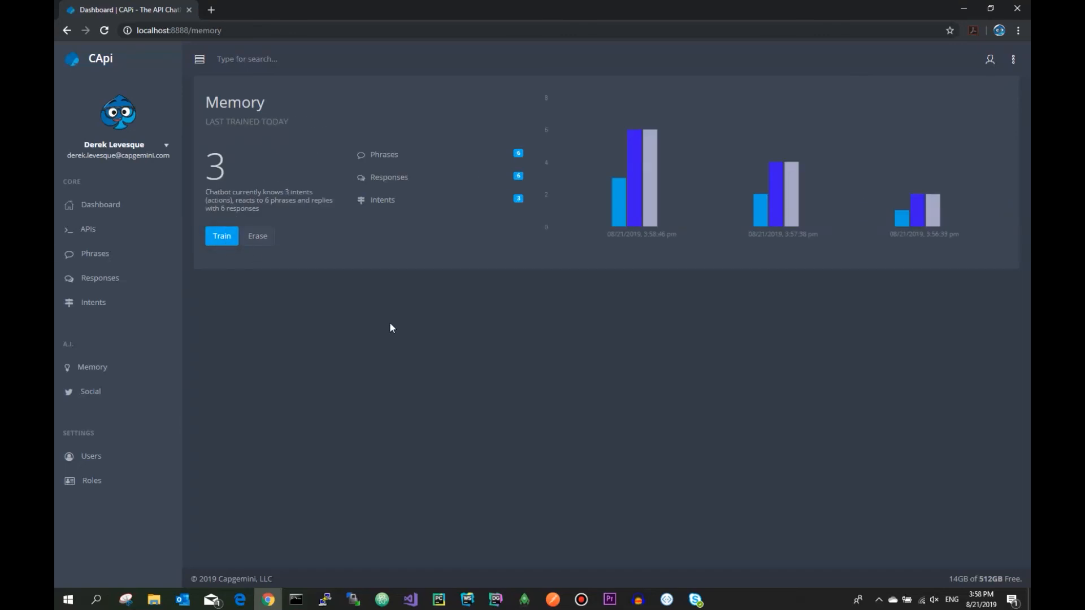
- Switch to Bot Framework Emulator and send the bot the message "bye bye"
left_click(667, 598)
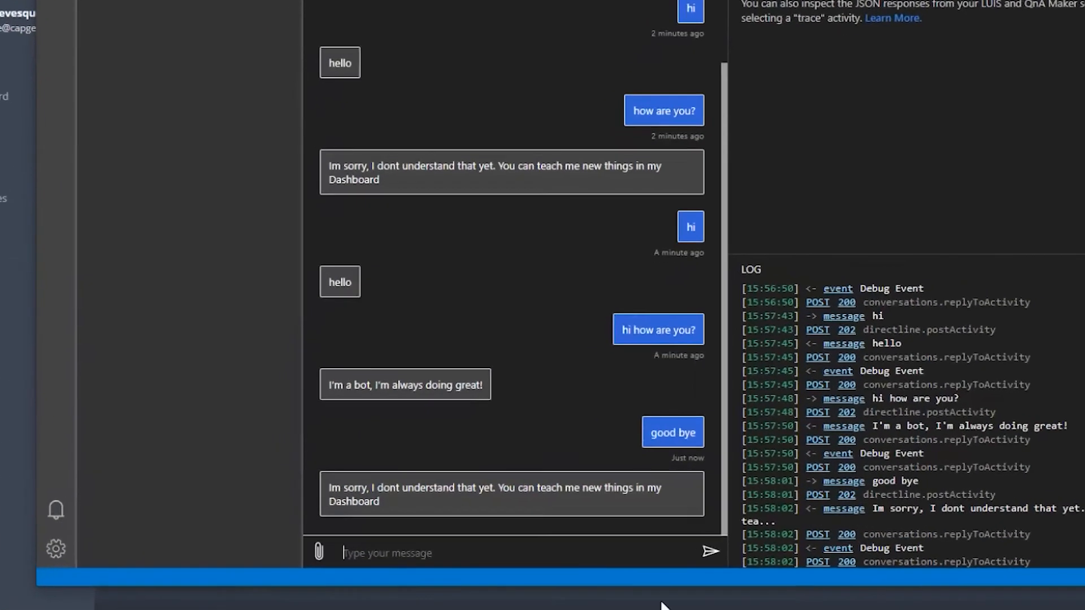
type("bye bye")
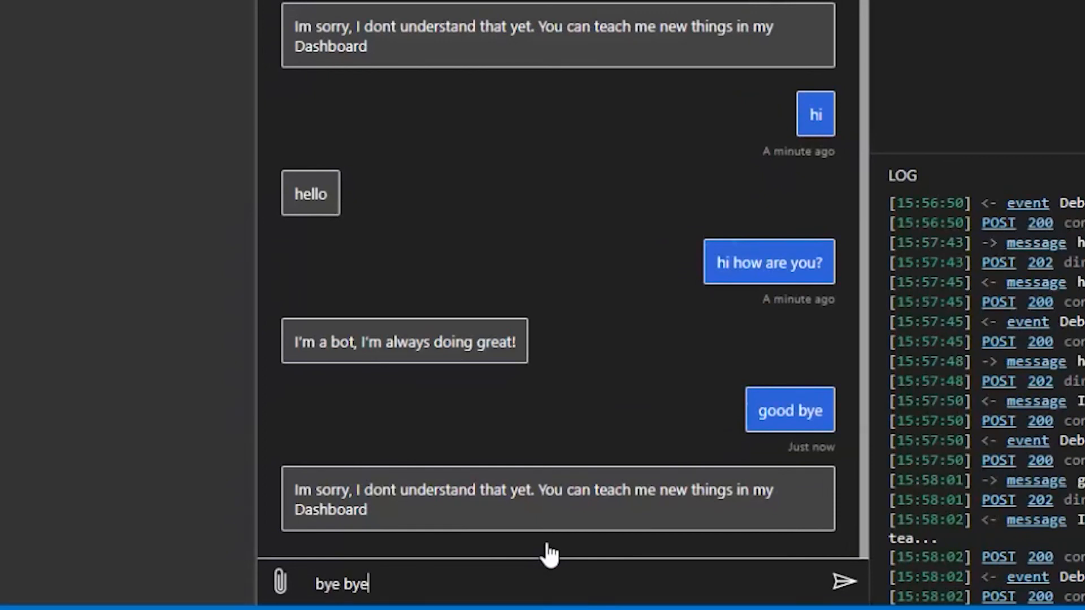
key("Return")
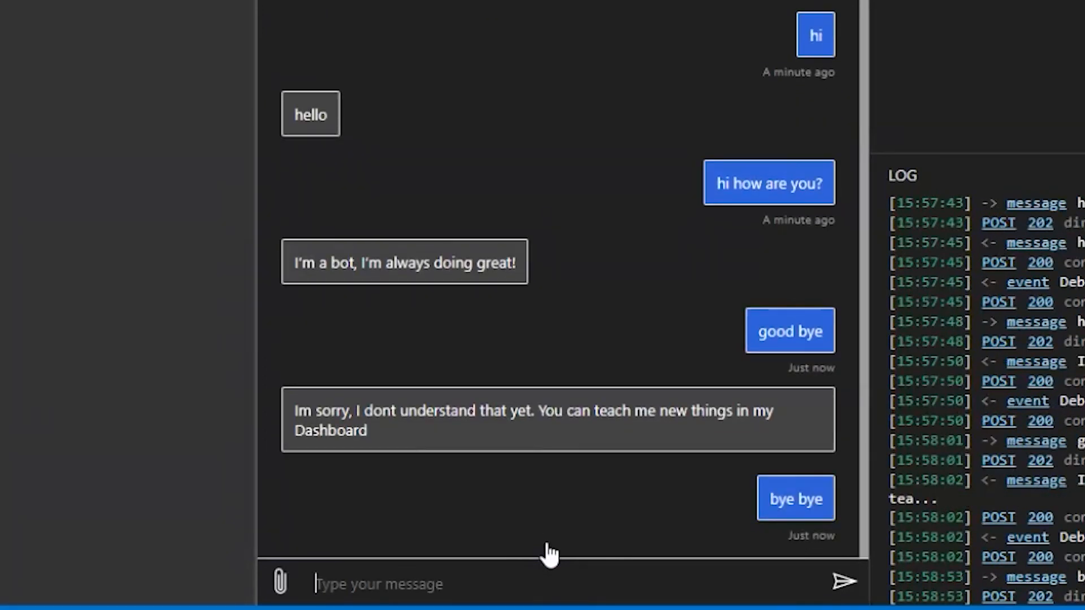